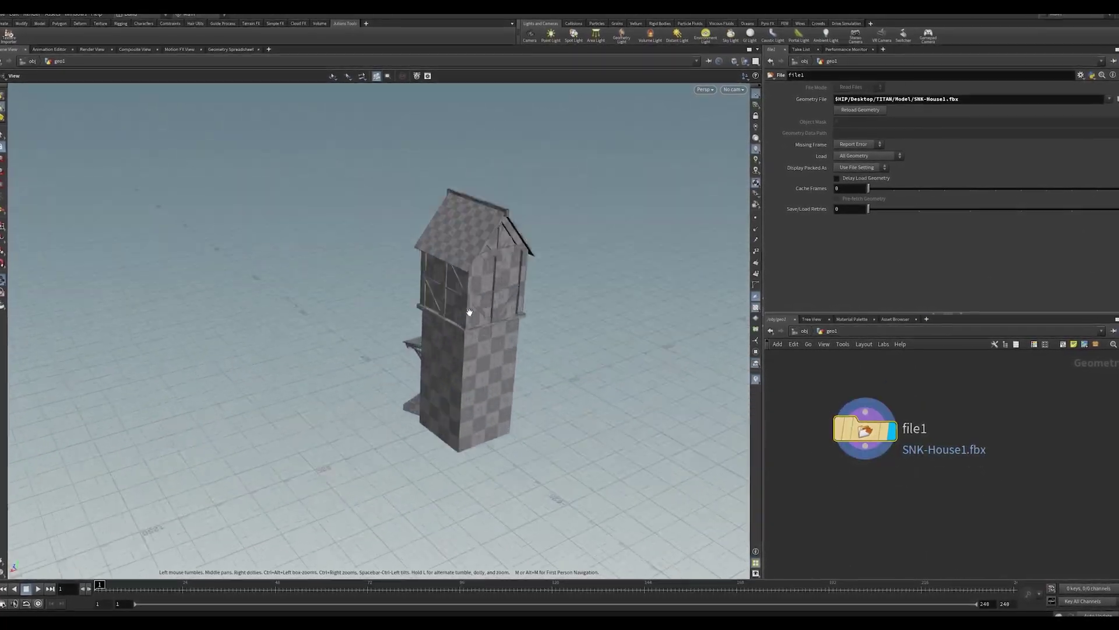
Step: Add a Material node after the SNK-House3.fbx file node and set its number of materials to 4
key("Tab")
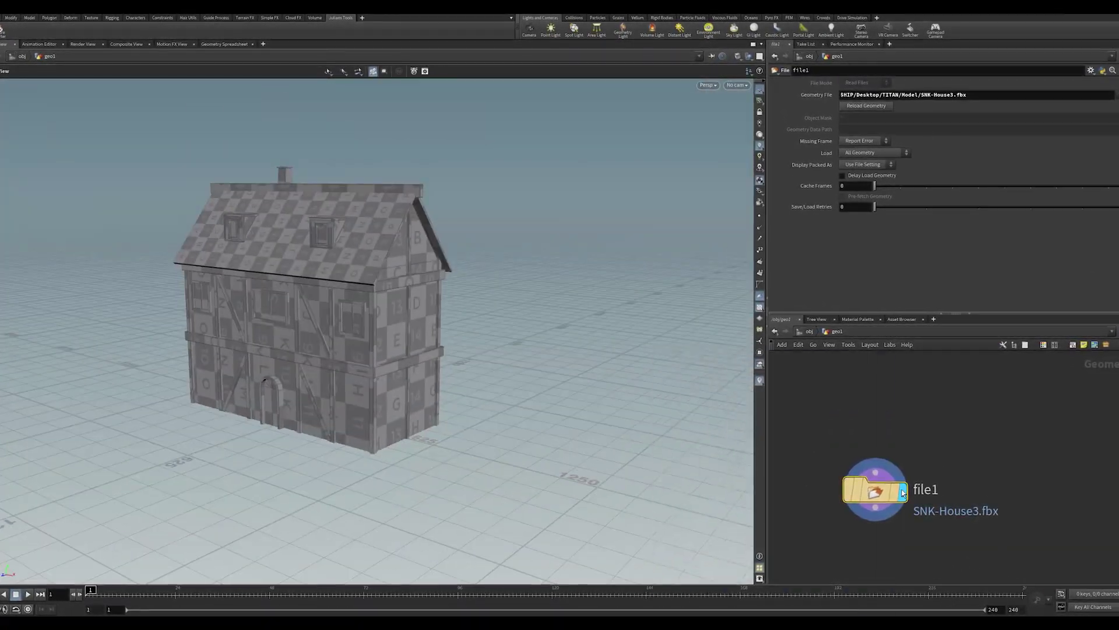
key("Tab")
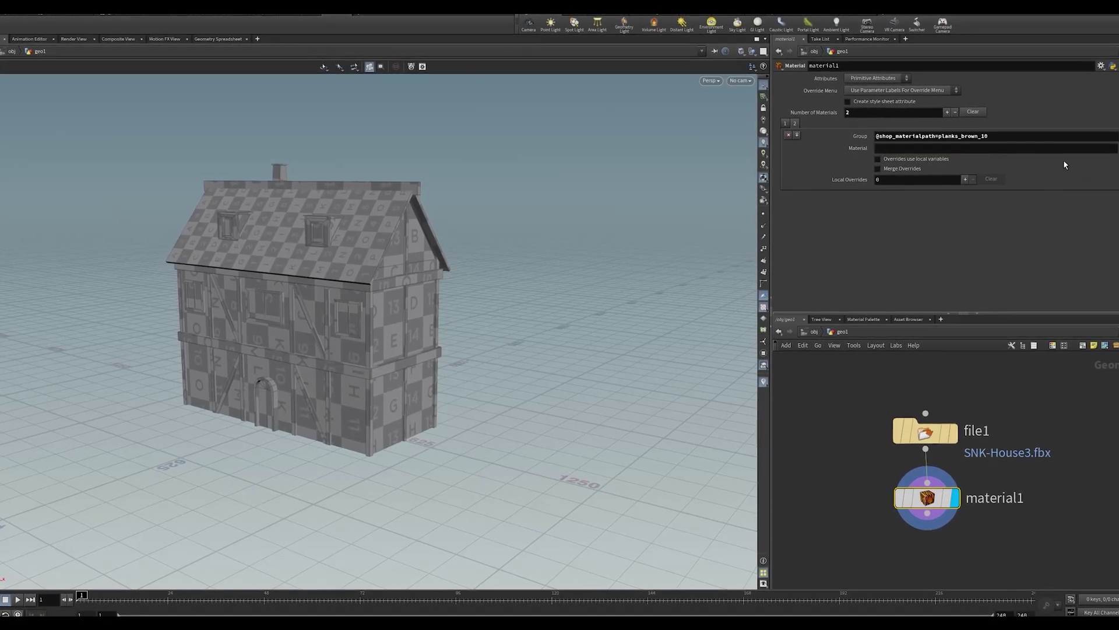
left_click(947, 112)
left_click(785, 123)
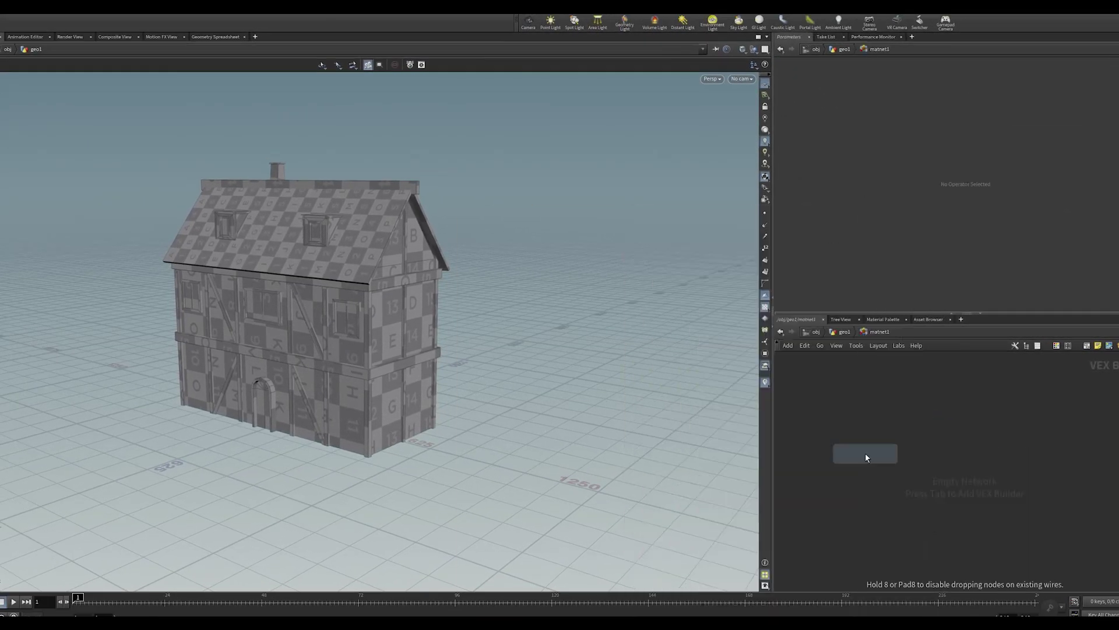
double_click(865, 453)
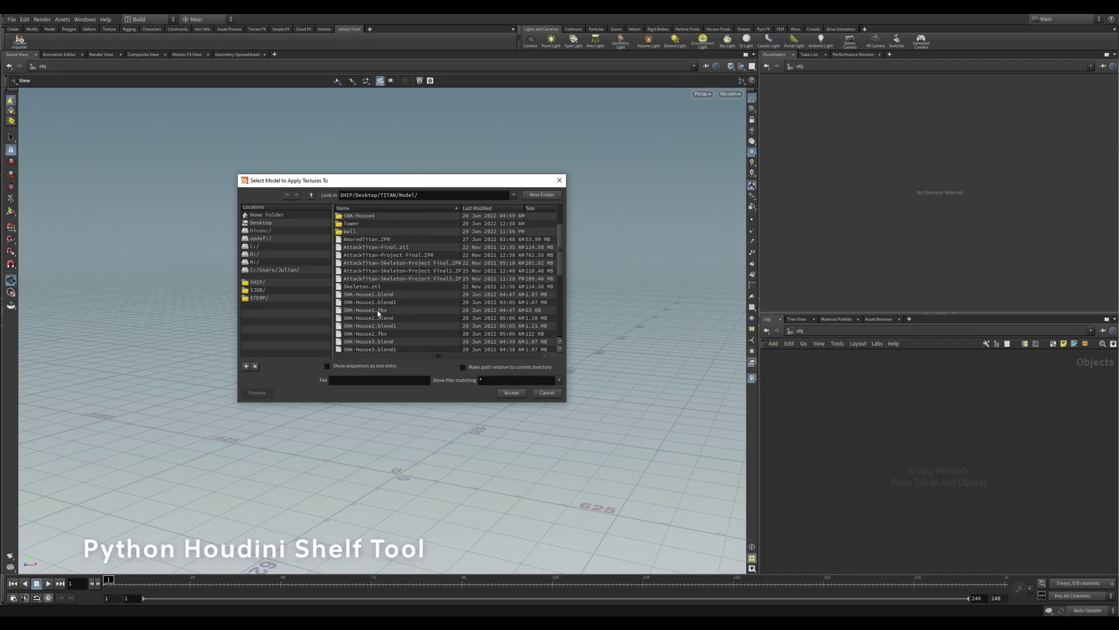
Step: Import SNK-House1.fbx with the texture importer, using the SNK-House1 folder as its texture folder
left_click(356, 310)
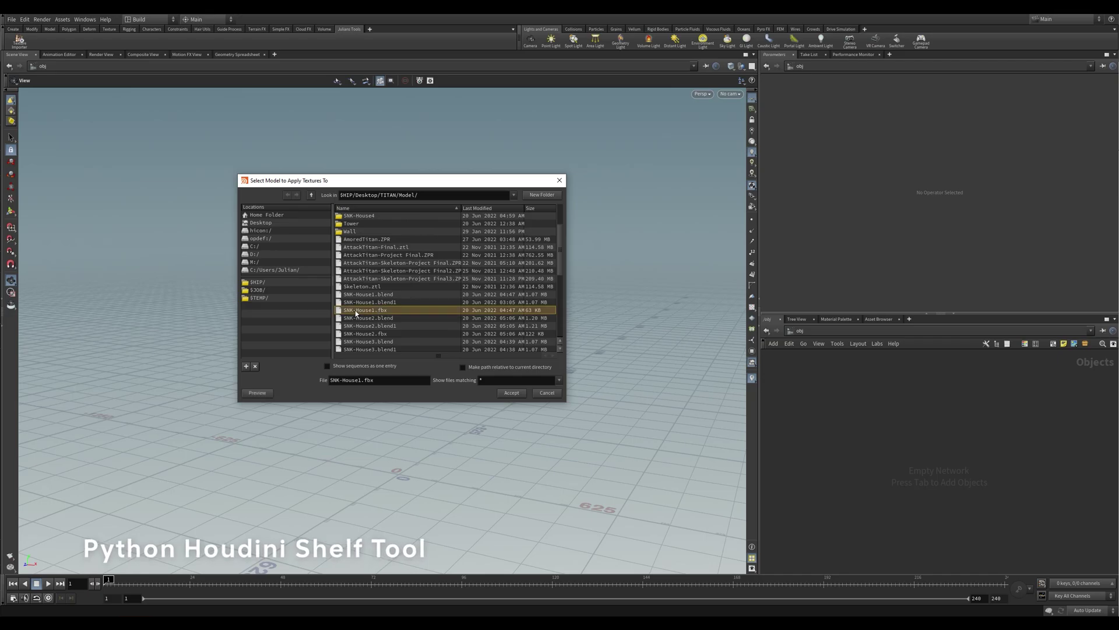
key("Return")
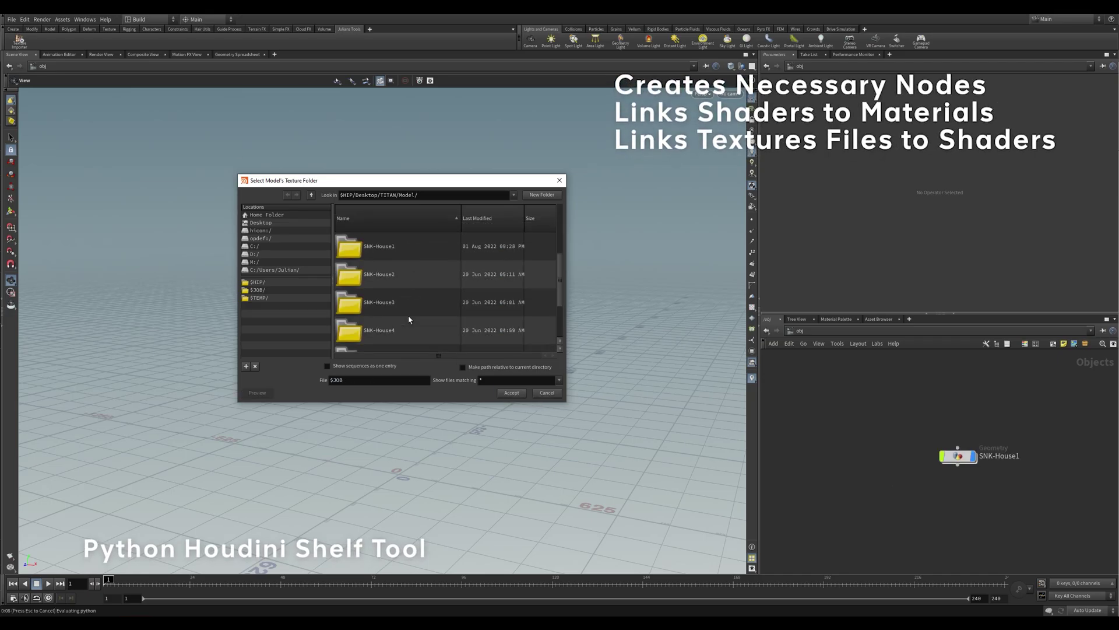
double_click(382, 257)
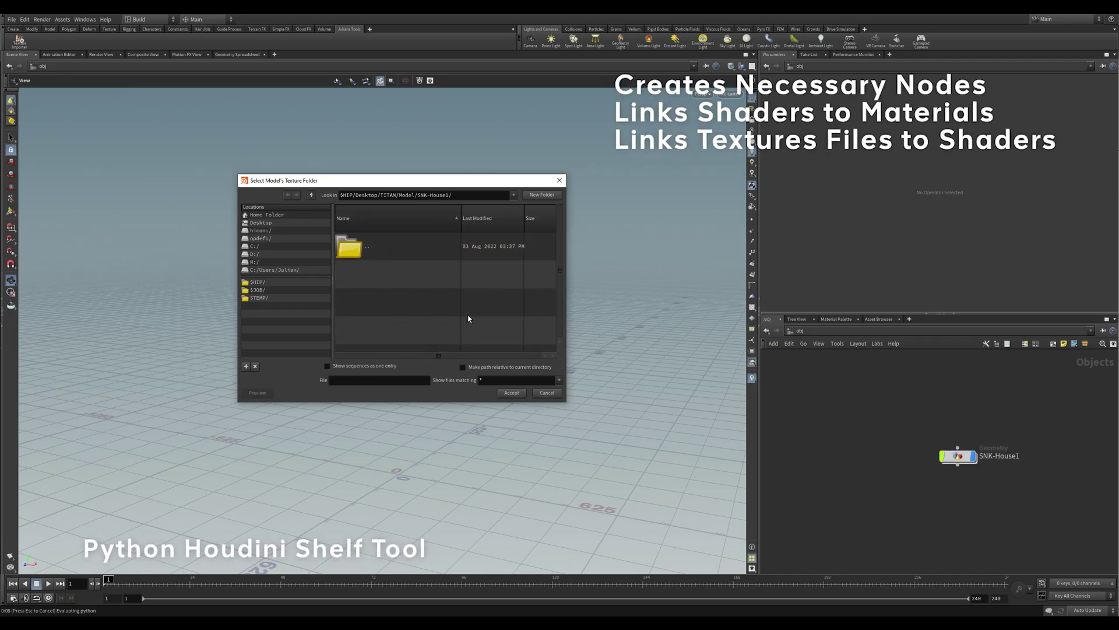
left_click(512, 394)
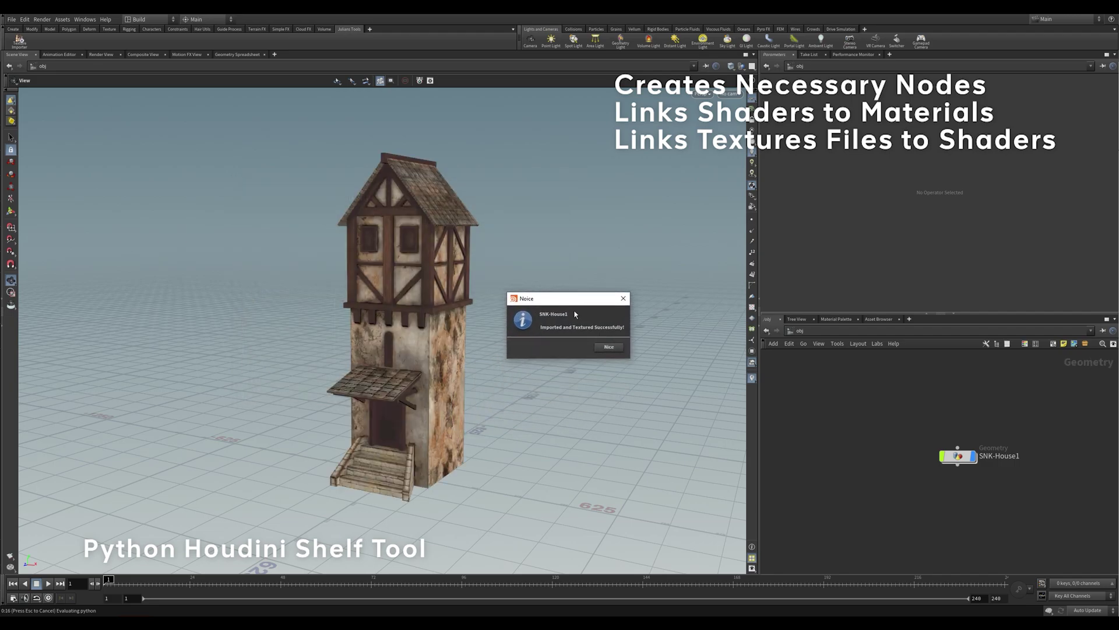
left_click(612, 338)
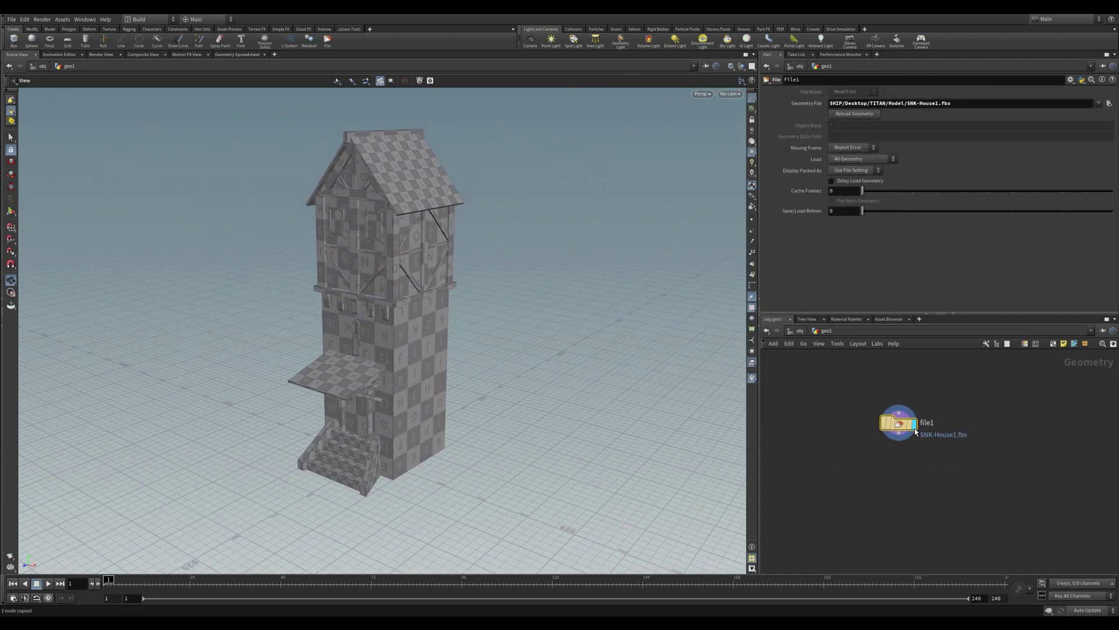
Step: Inspect the file node's attribute information and review the texture maps in the SNK-House1 folder in File Explorer
left_click(873, 421)
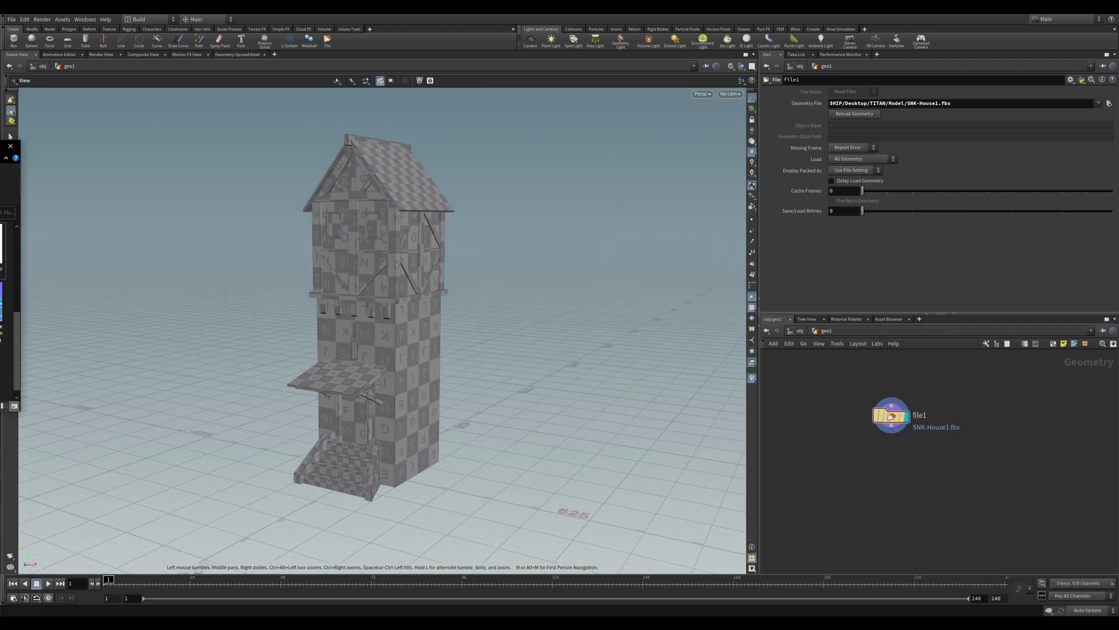
key("alt+Tab")
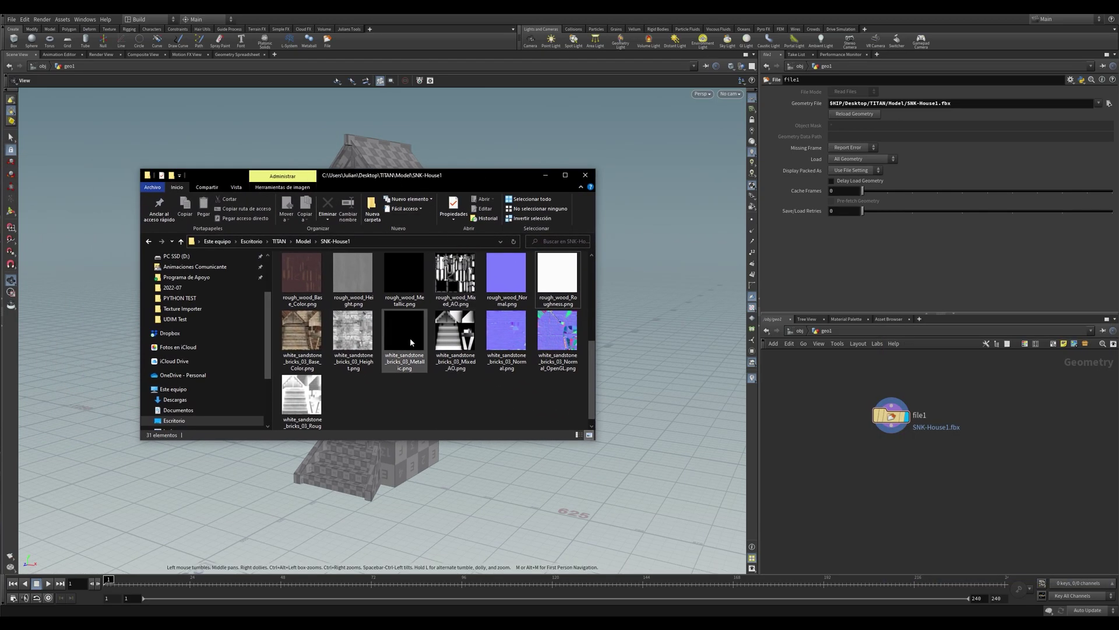
scroll(411, 337, "up", 3)
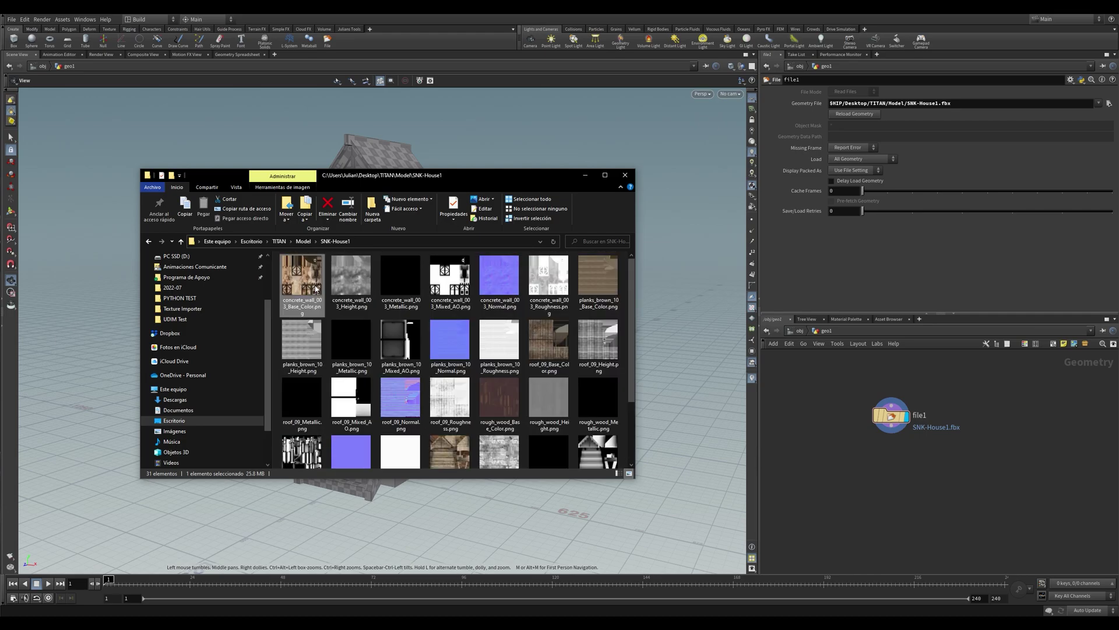
left_click(351, 279)
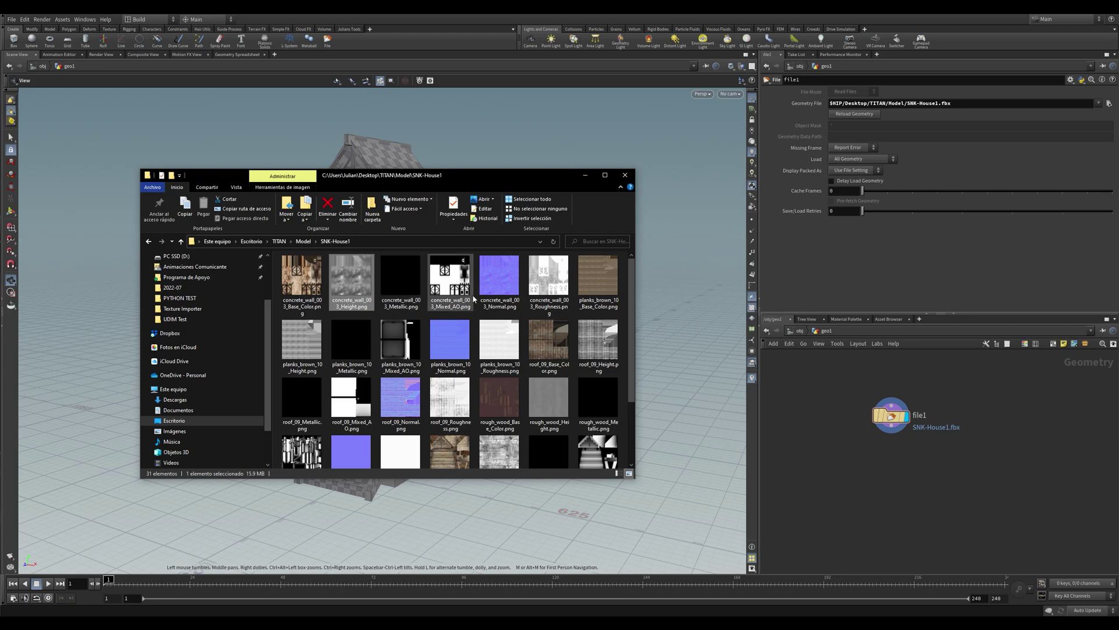
left_click(549, 280)
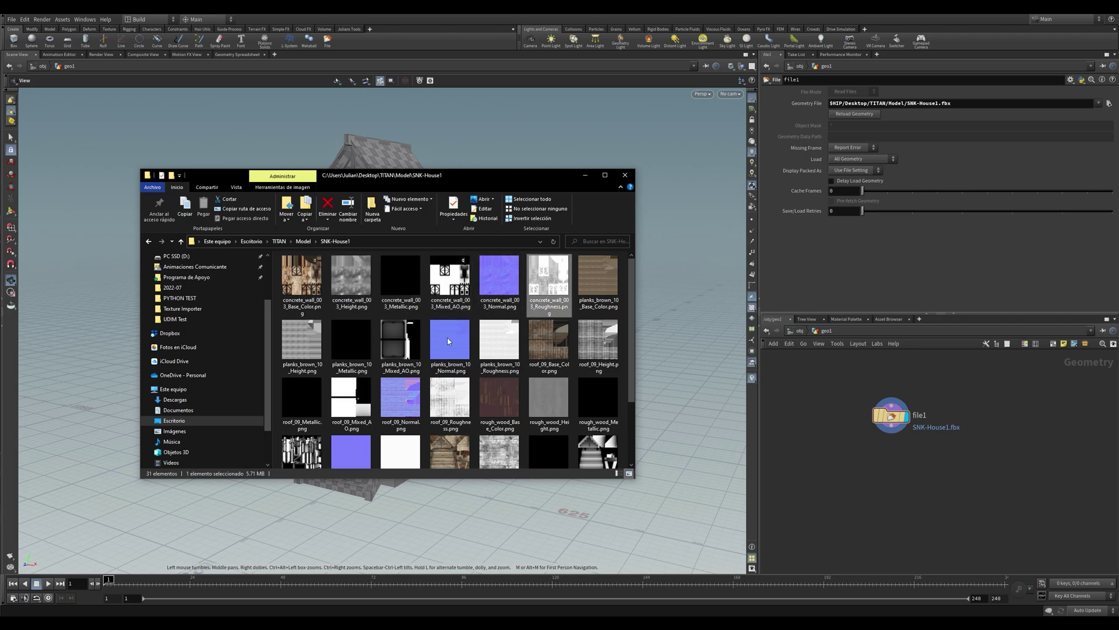
scroll(448, 341, "down", 2)
left_click(23, 331)
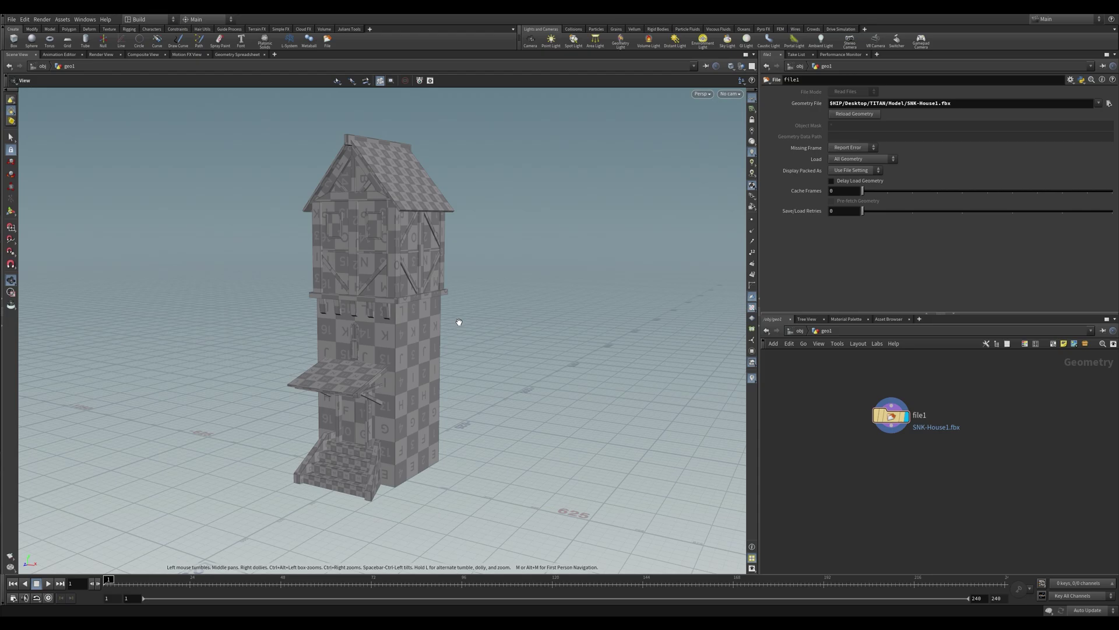
Step: Add a Material node and a matnet node to the house's geometry network
key("Tab")
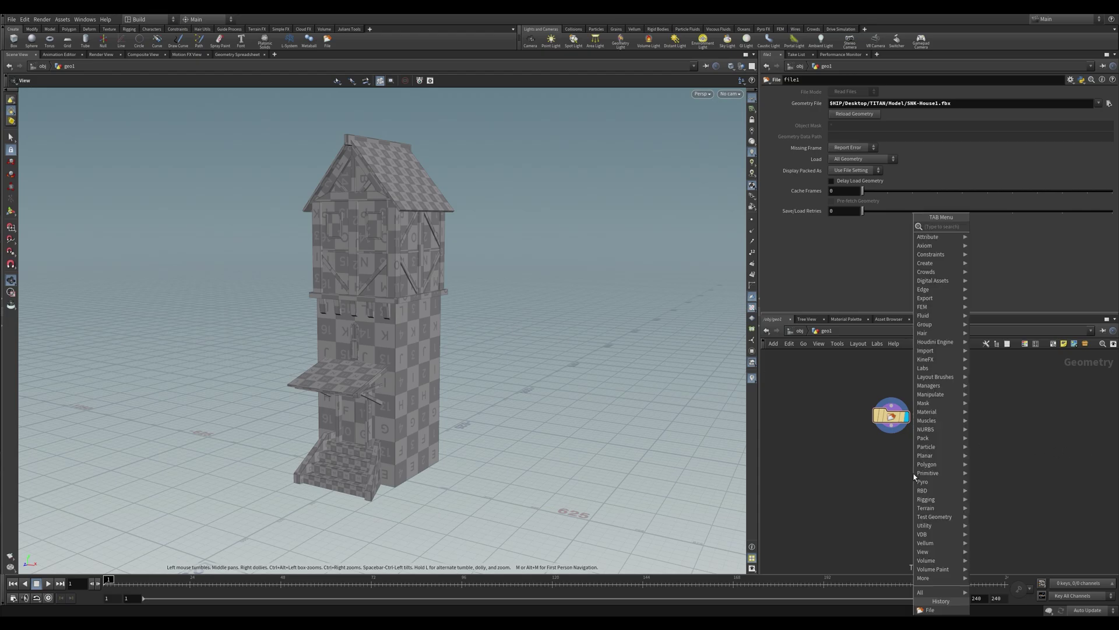
type("mat")
key("Return")
left_click(913, 474)
key("Tab")
type("matnet")
key("Return")
left_click(843, 474)
left_click(1092, 146)
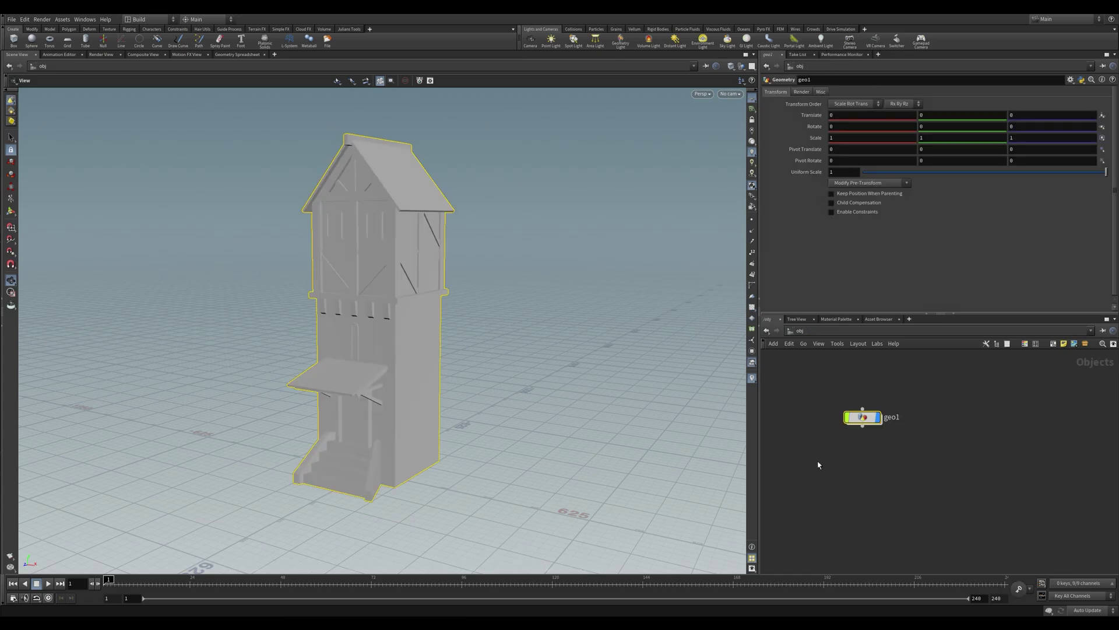
Step: Delete the geo1 object and run the Texture Importer shelf tool on the SNK-House1.fbx model
key("Delete")
left_click(350, 30)
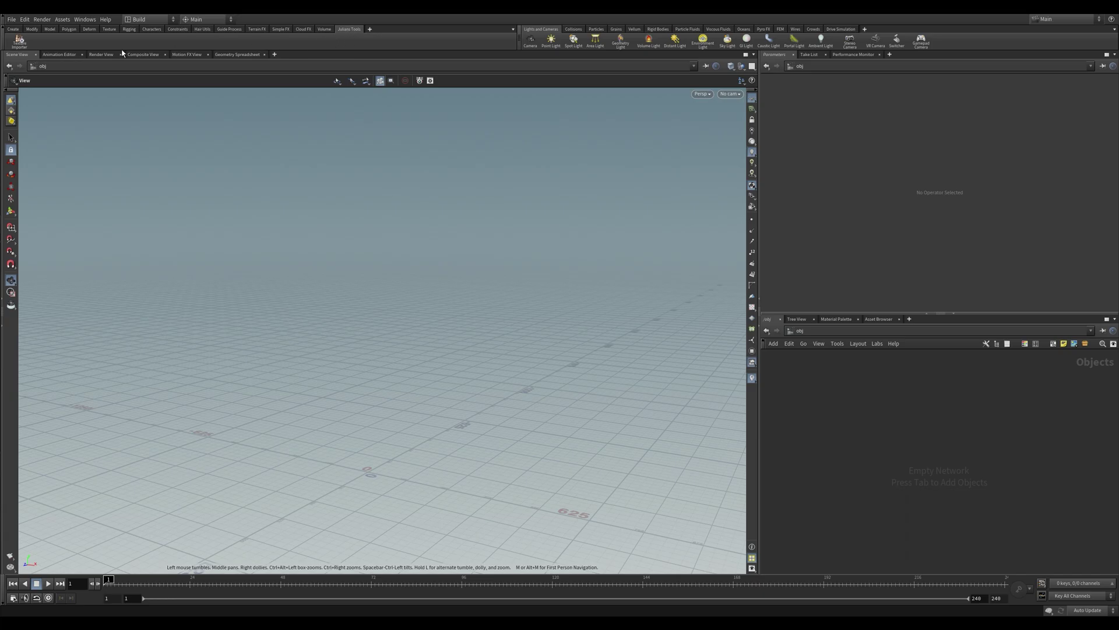
left_click(23, 47)
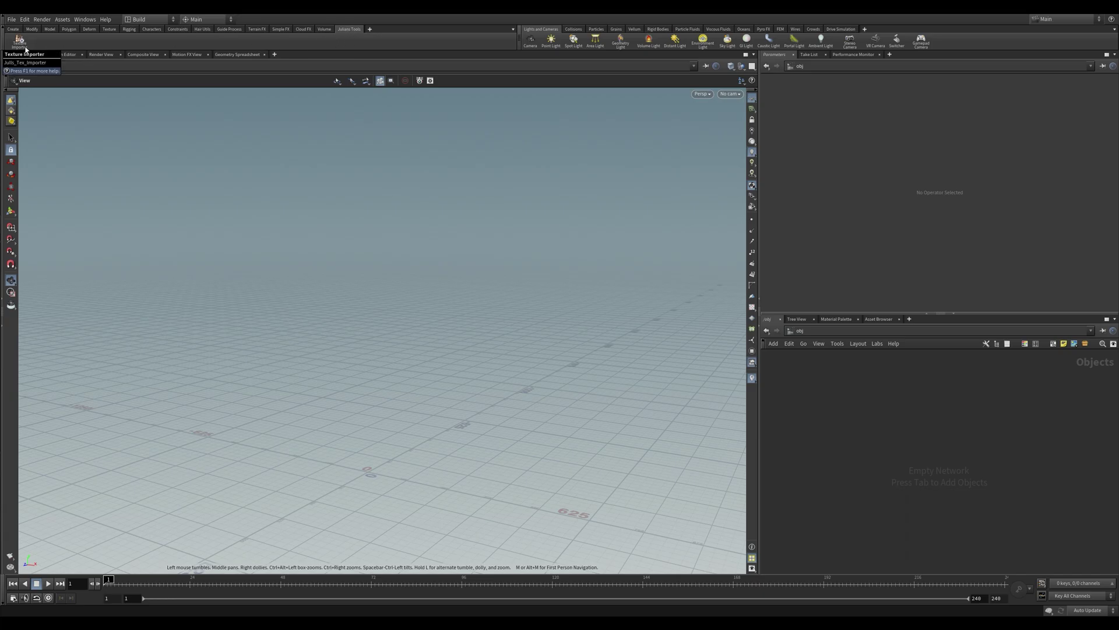
left_click_drag(526, 80, 387, 143)
scroll(376, 230, "down", 2)
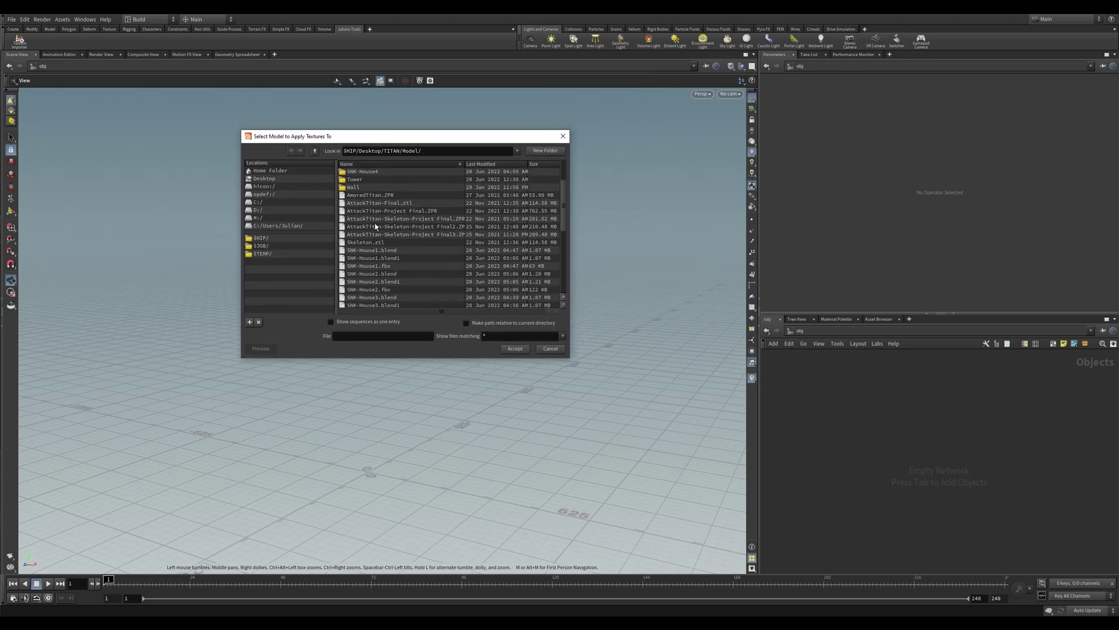
left_click(385, 258)
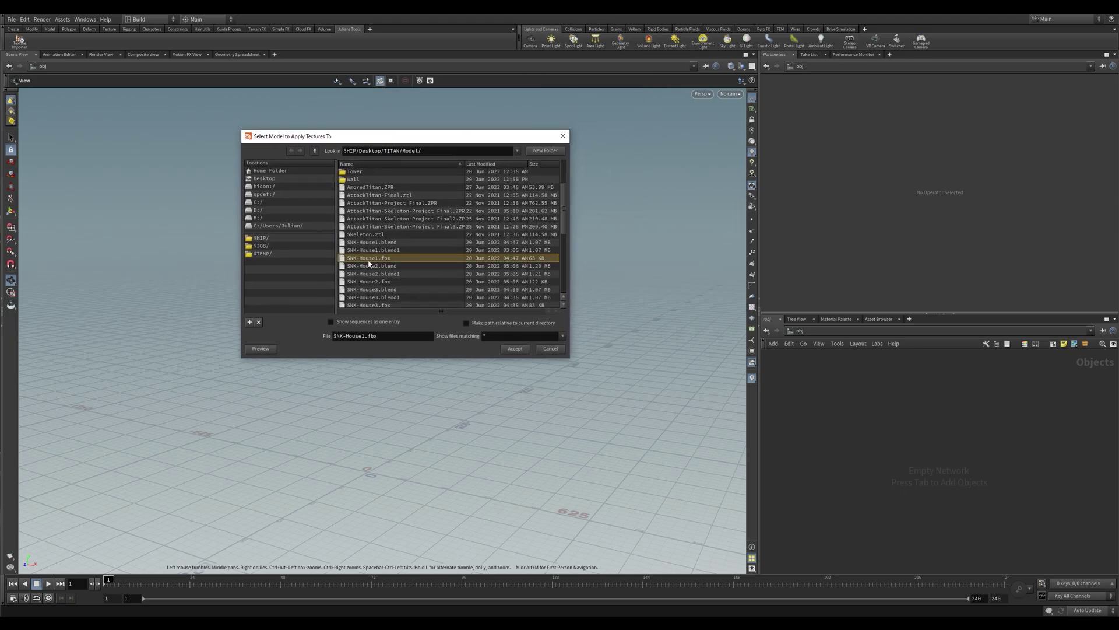
left_click(525, 350)
Step: Choose the SNK-House1 folder as the model's texture folder and finish the import
scroll(393, 250, "down", 1)
left_click(392, 239)
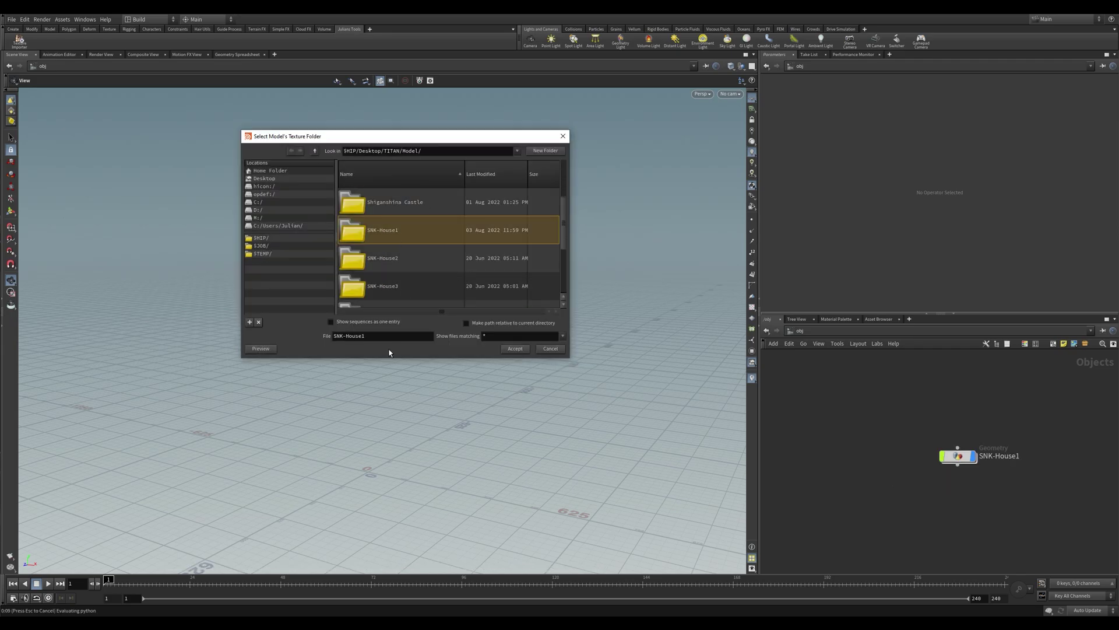
left_click(518, 350)
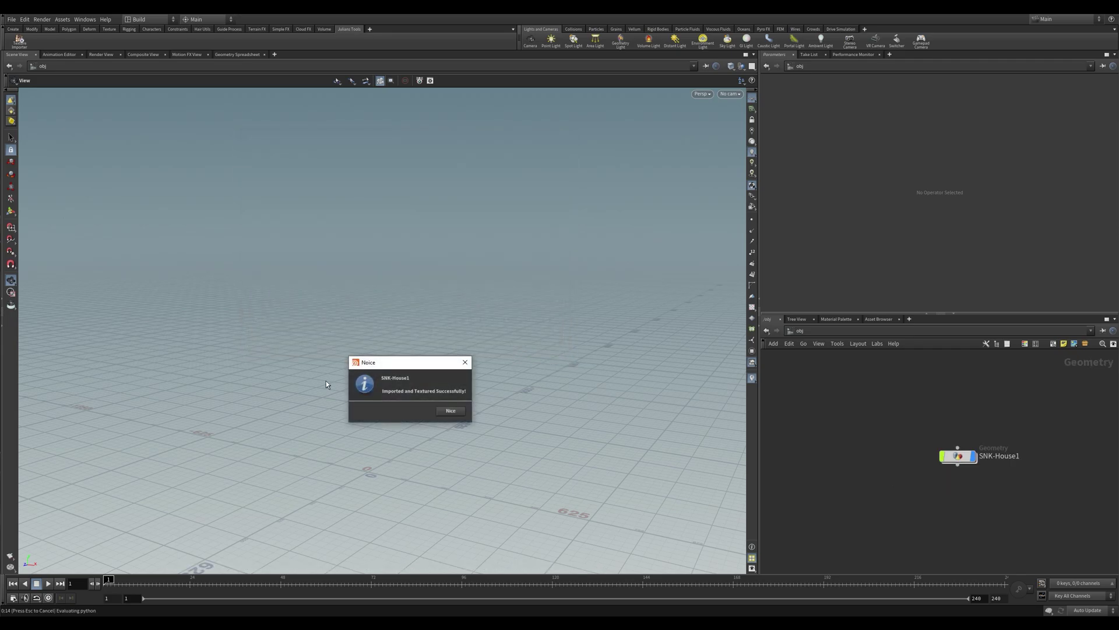
left_click(448, 411)
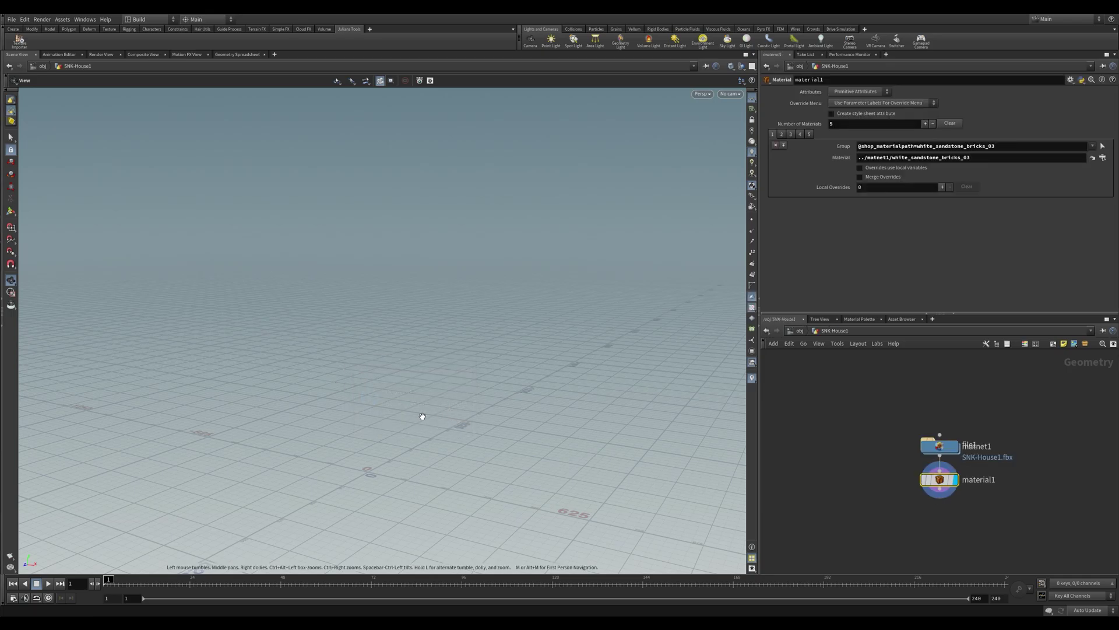
Step: Go inside the imported house's matnet1 network and lay out its shader nodes
left_click_drag(411, 382, 482, 375)
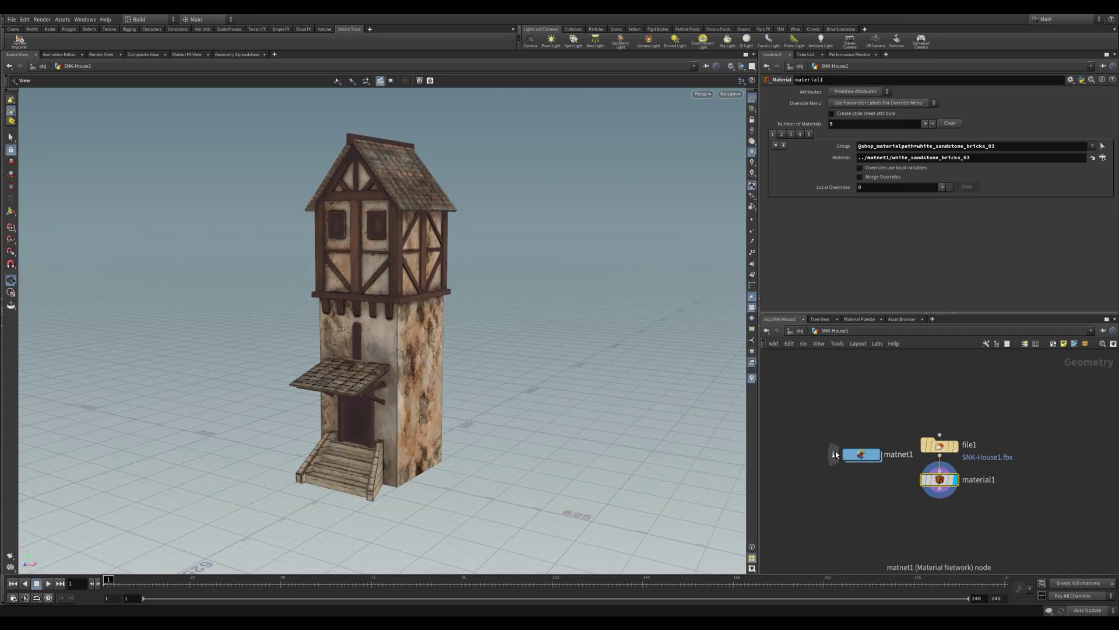
double_click(867, 452)
key("l")
middle_click_drag(890, 452, 961, 419)
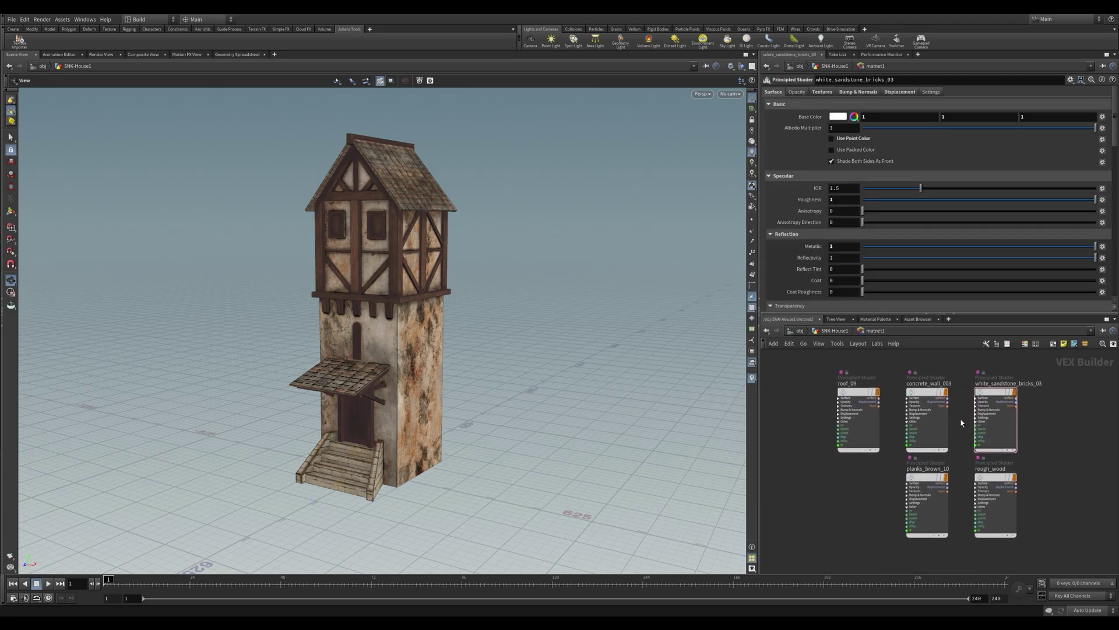
Step: Examine the base color, roughness and metallic texture paths of the concrete_wall_003 shader
scroll(961, 422, "up", 2)
left_click(919, 390)
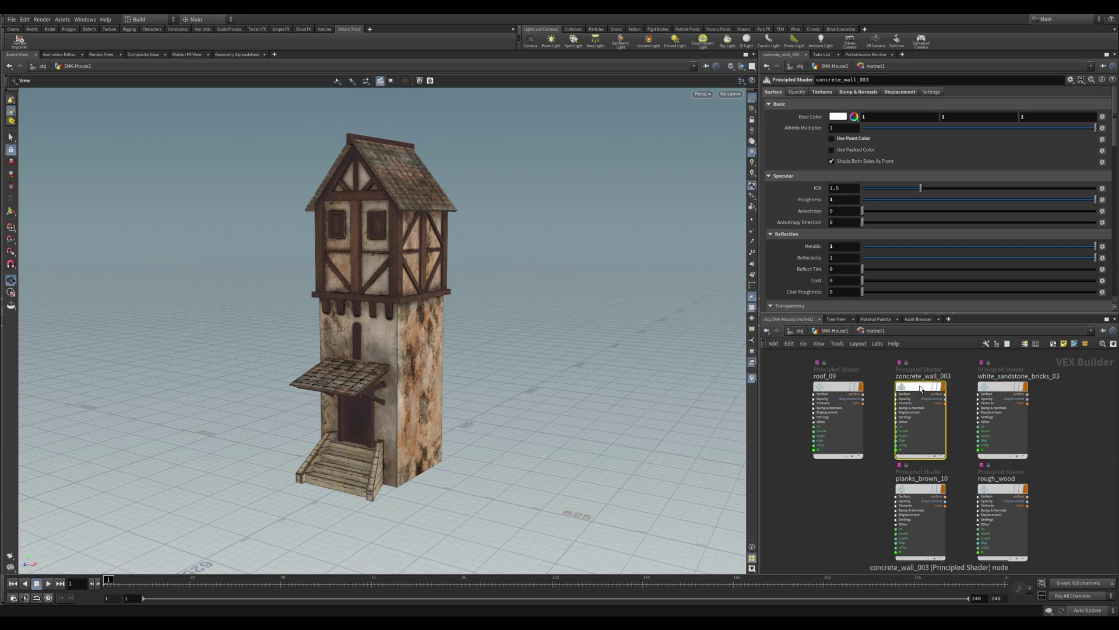
left_click(822, 94)
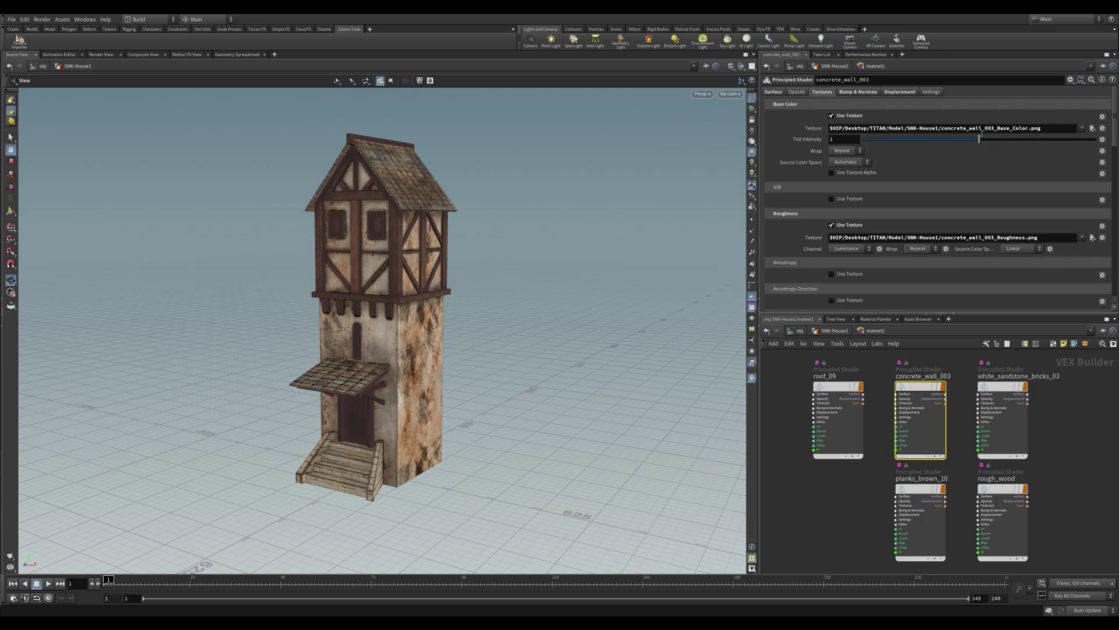
left_click_drag(999, 129, 1039, 129)
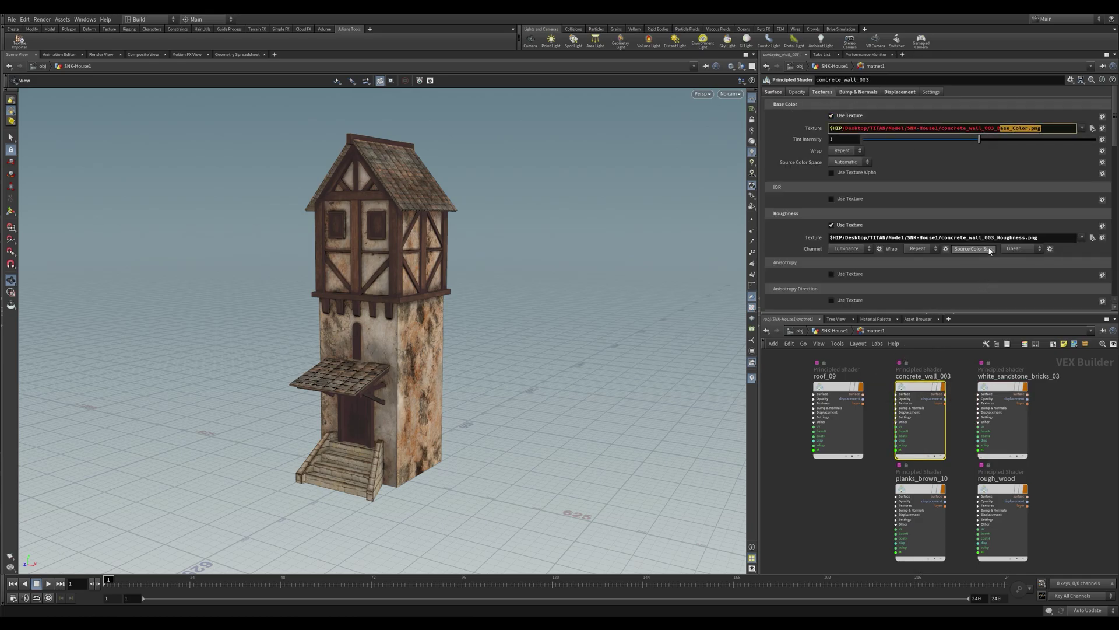
left_click_drag(1003, 237, 1030, 237)
scroll(948, 260, "down", 5)
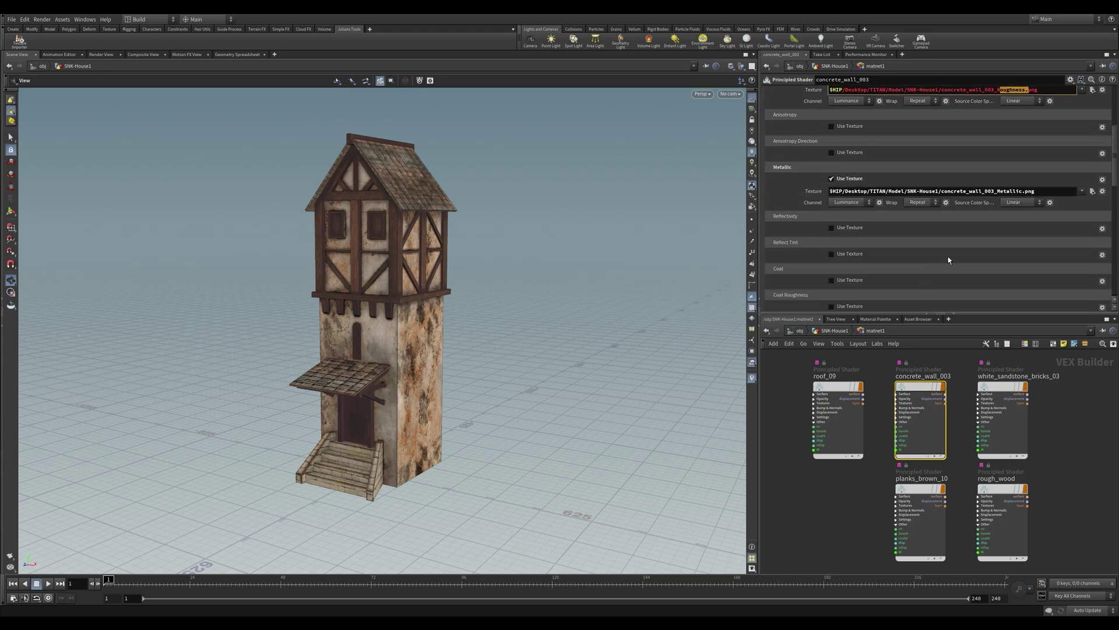
left_click_drag(997, 191, 1035, 192)
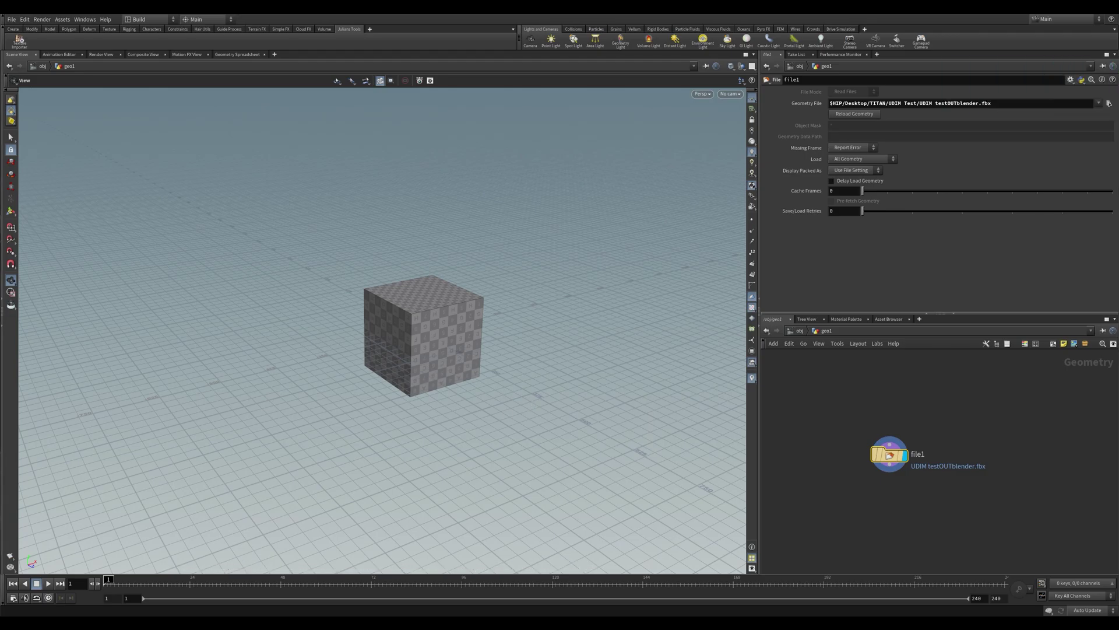
Step: Inspect the UDIM test cube and review its numbered texture tiles in the UDIM Test tex folder in File Explorer
mouse_move(469, 367)
left_mouse_down()
mouse_move(532, 348)
mouse_move(467, 342)
mouse_move(464, 369)
mouse_move(507, 332)
mouse_move(675, 347)
mouse_move(613, 369)
mouse_move(377, 370)
mouse_move(484, 353)
left_mouse_up()
mouse_move(863, 458)
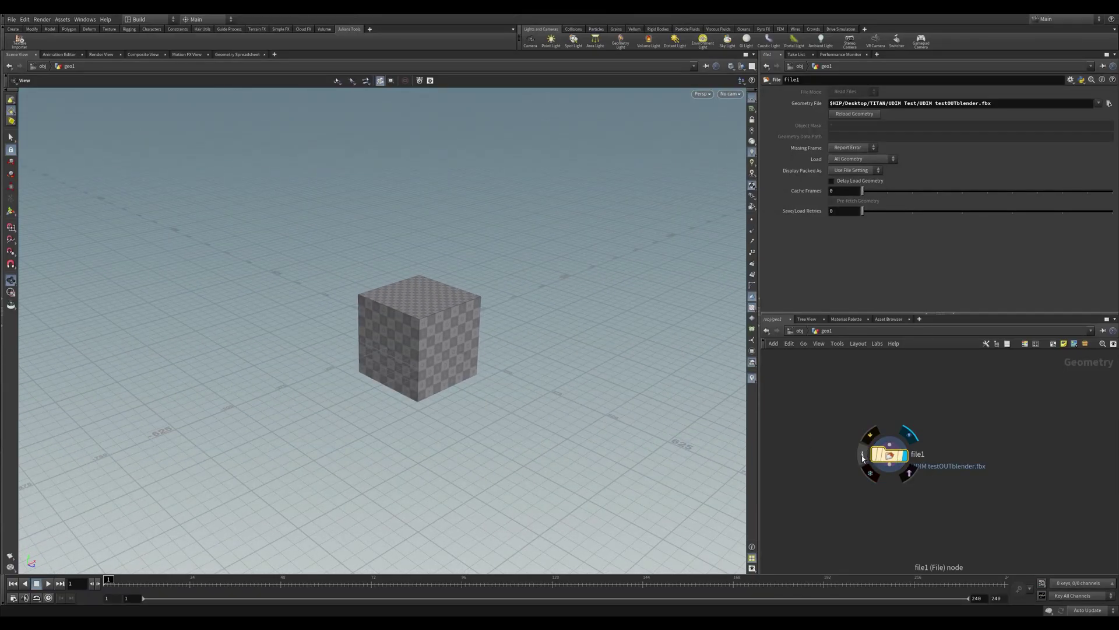
left_click_drag(0, 127, 448, 130)
left_click(320, 244)
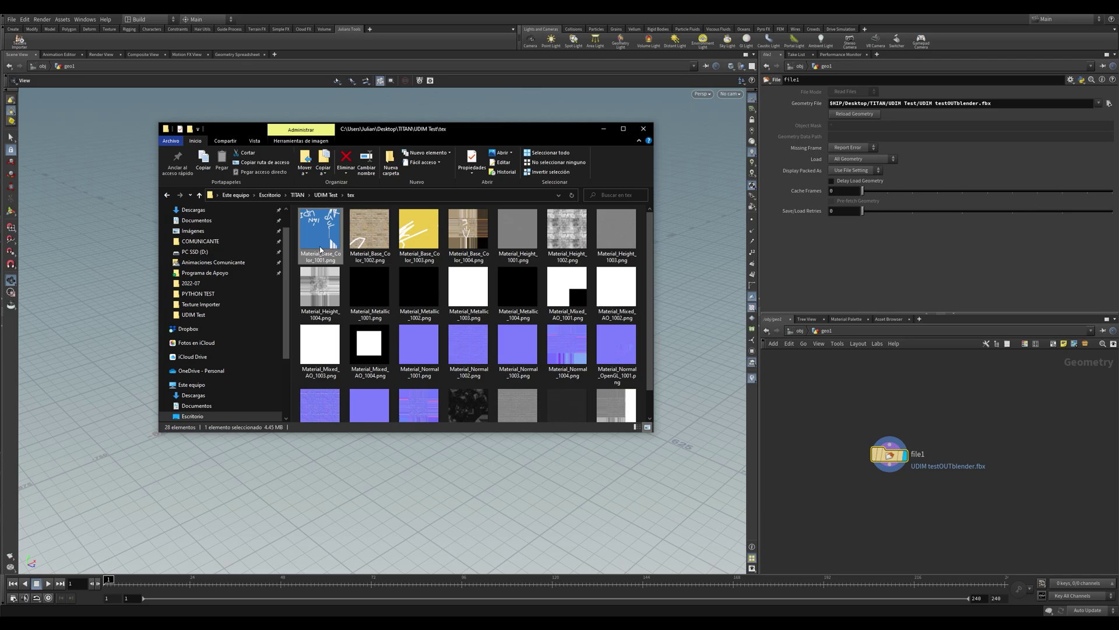
left_click(604, 130)
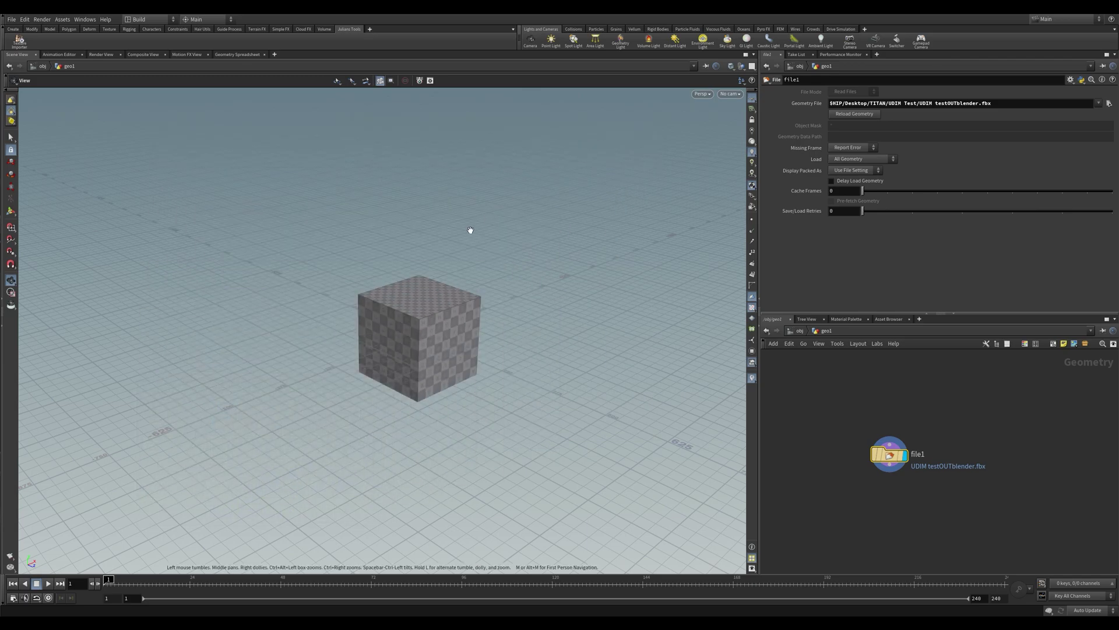
Step: Delete the file node that loads UDIM testOUTblender.fbx
key("Delete")
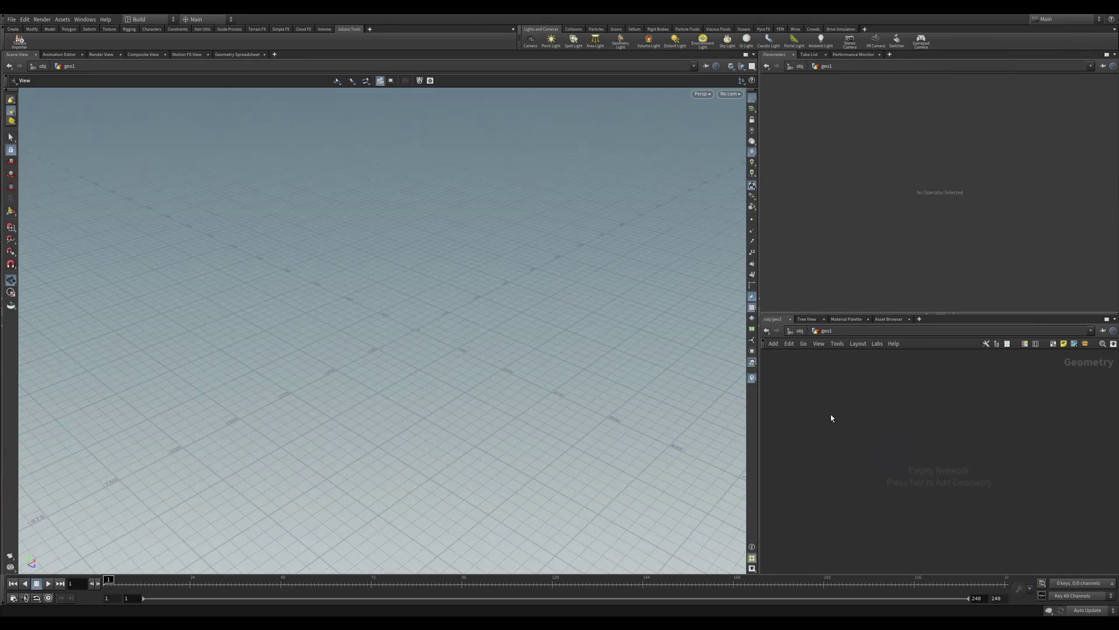
Step: Import UDIM testOUTblender.fbx with the importer shelf tool, using tex as the model's texture folder
left_click(27, 44)
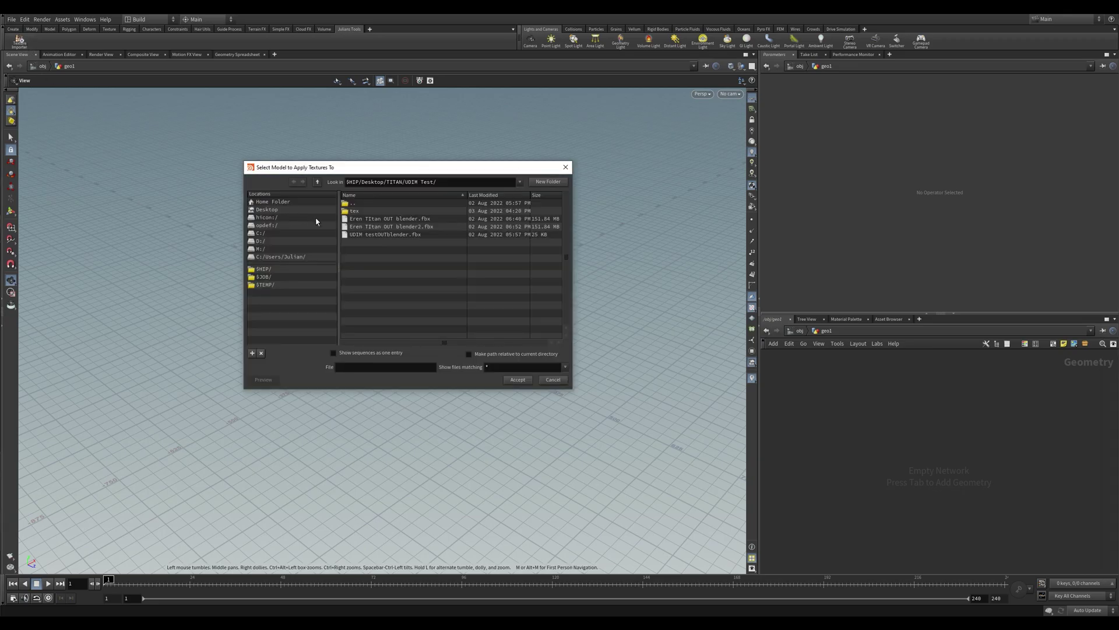
left_click(373, 235)
left_click(526, 383)
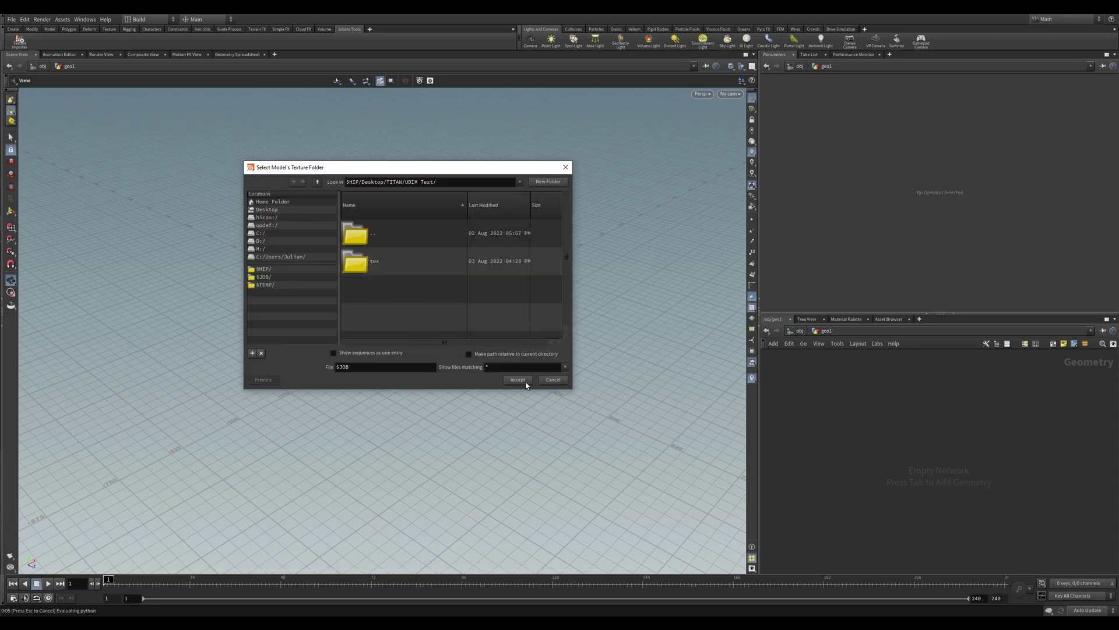
left_click(386, 265)
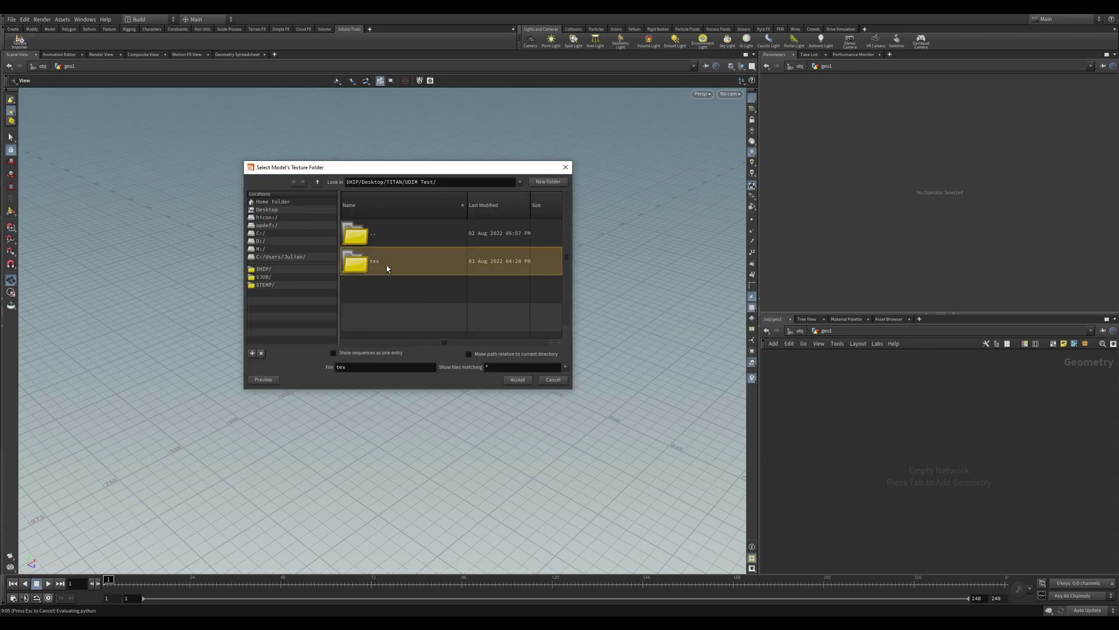
left_click(518, 380)
left_click(555, 402)
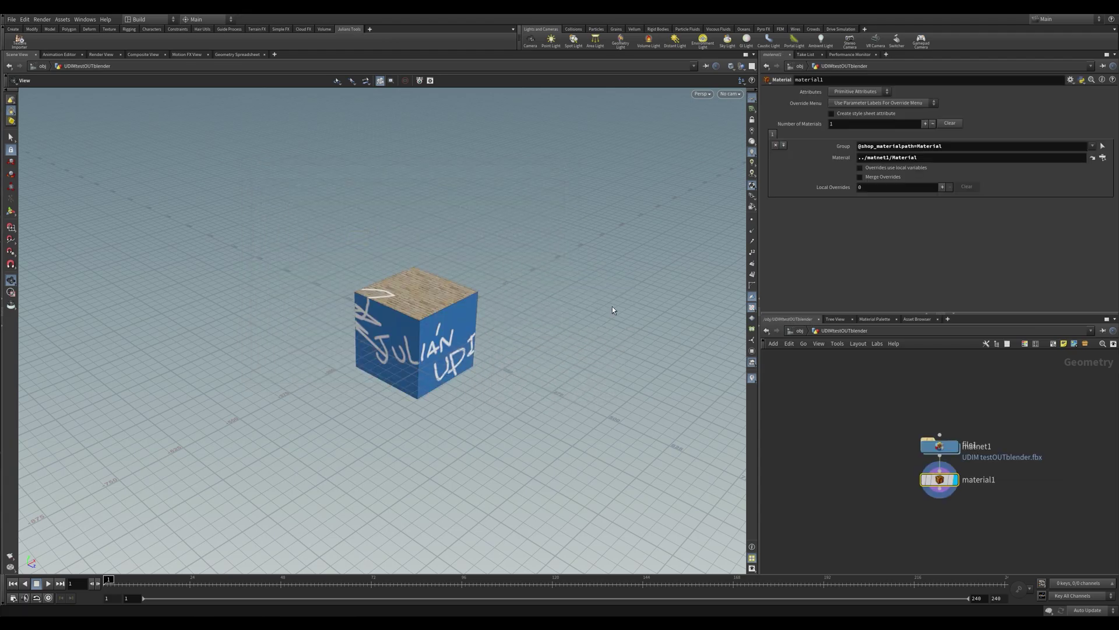
Step: Inspect the imported cube and examine the UDIM texture paths of the Material shader inside matnet1
left_click_drag(428, 308, 555, 291)
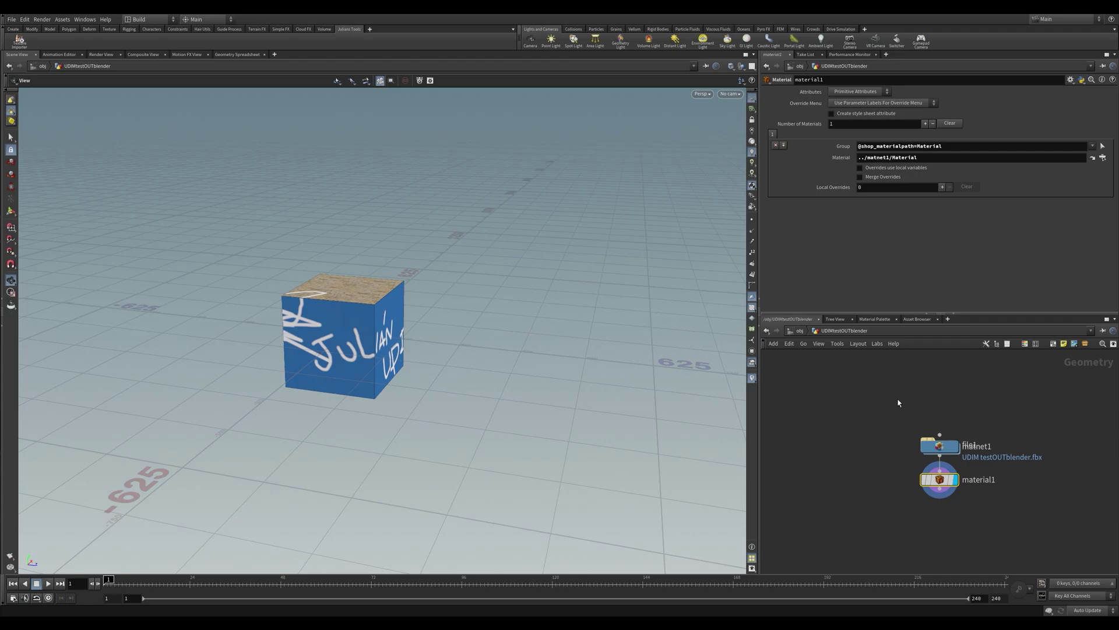
double_click(930, 438)
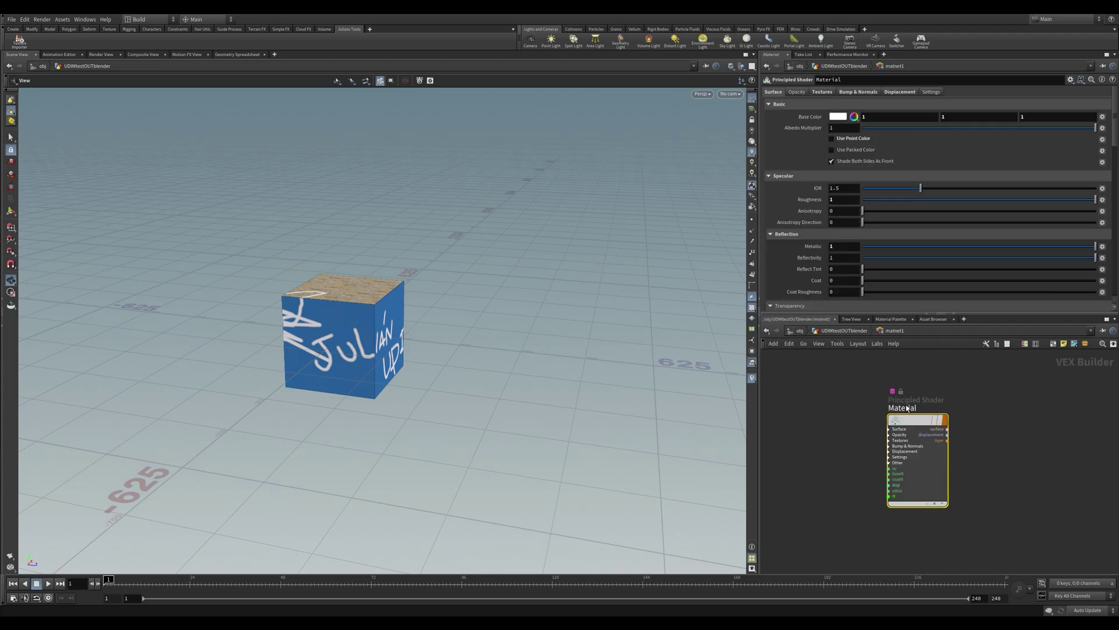
mouse_move(911, 418)
left_mouse_down()
mouse_move(962, 412)
mouse_move(892, 412)
left_mouse_up()
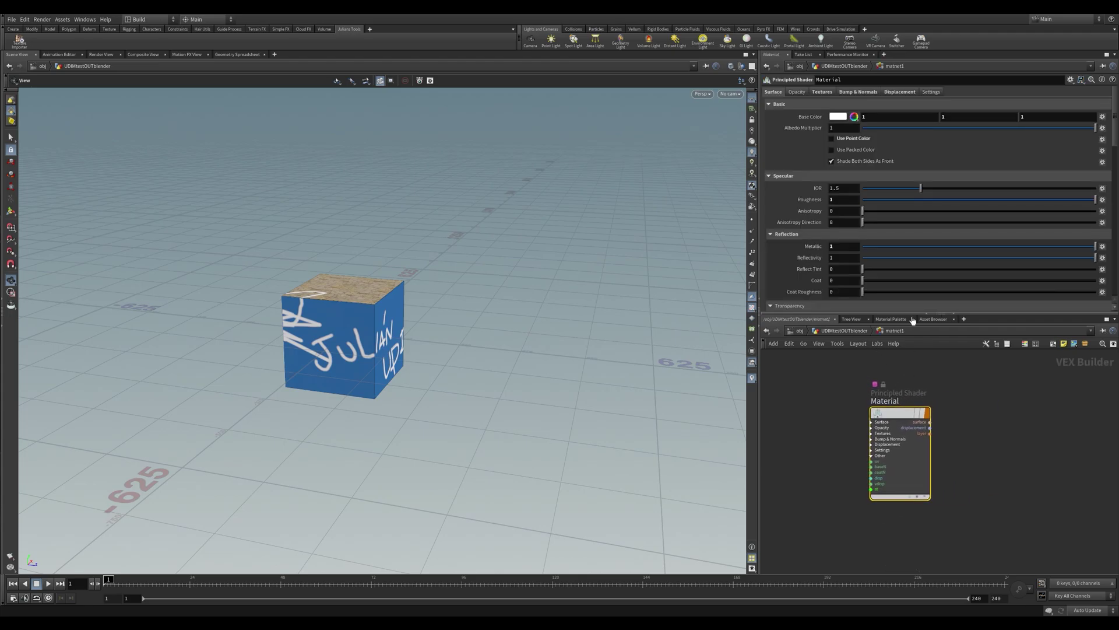
left_click(823, 91)
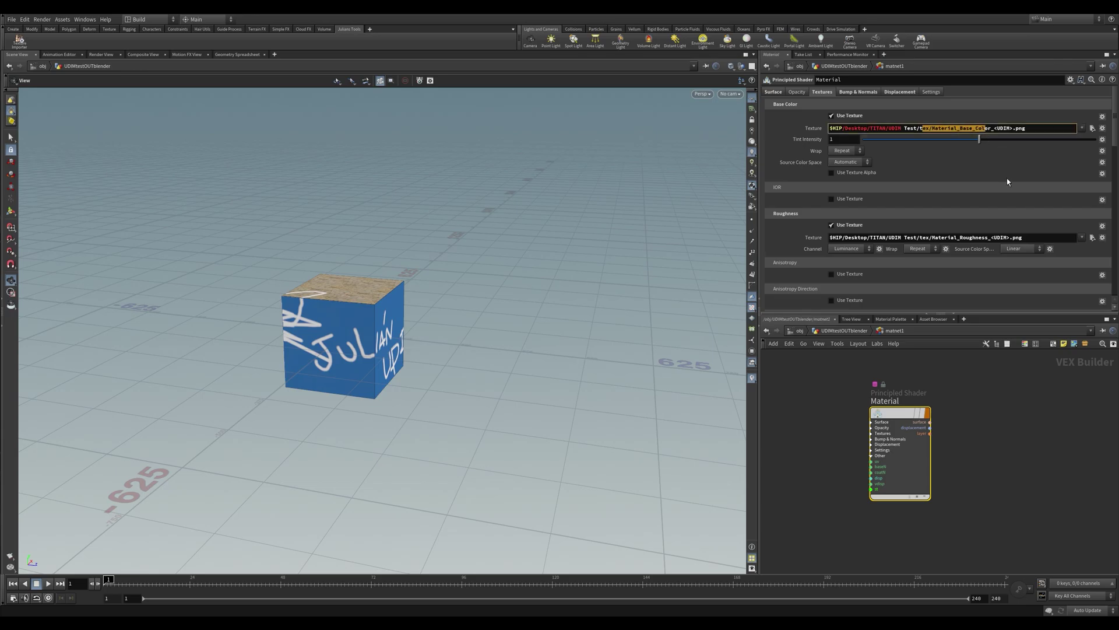
scroll(1009, 190, "down", 10)
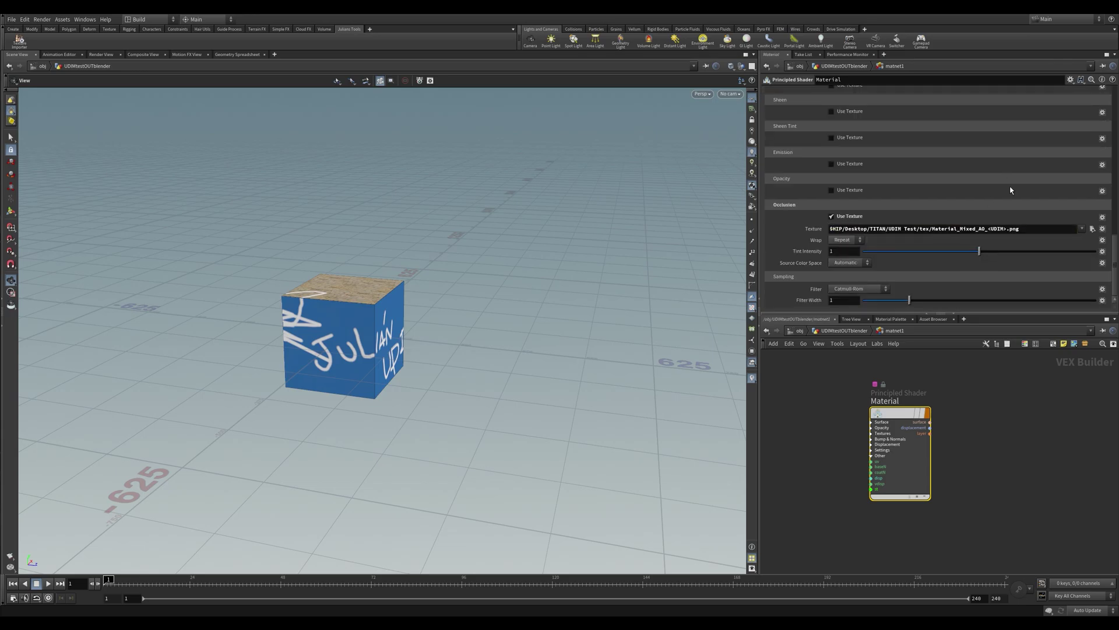
scroll(1009, 190, "up", 10)
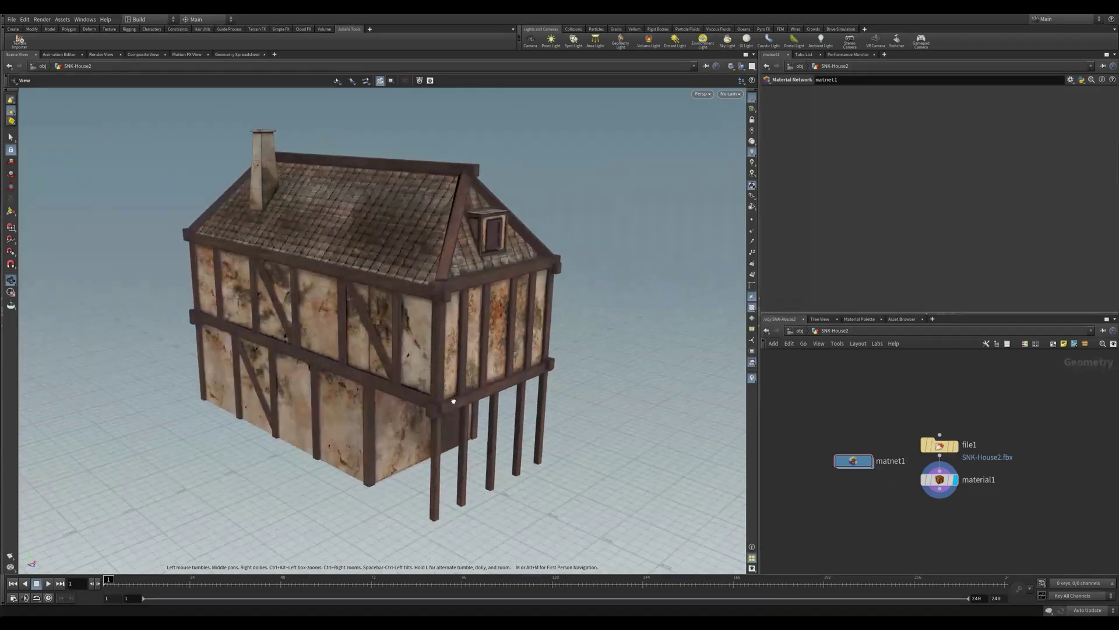
Step: Inspect the SNK-House2 model, its file1 node and the group and material path of each material1 entry
left_click_drag(741, 406, 630, 392)
left_click(936, 445)
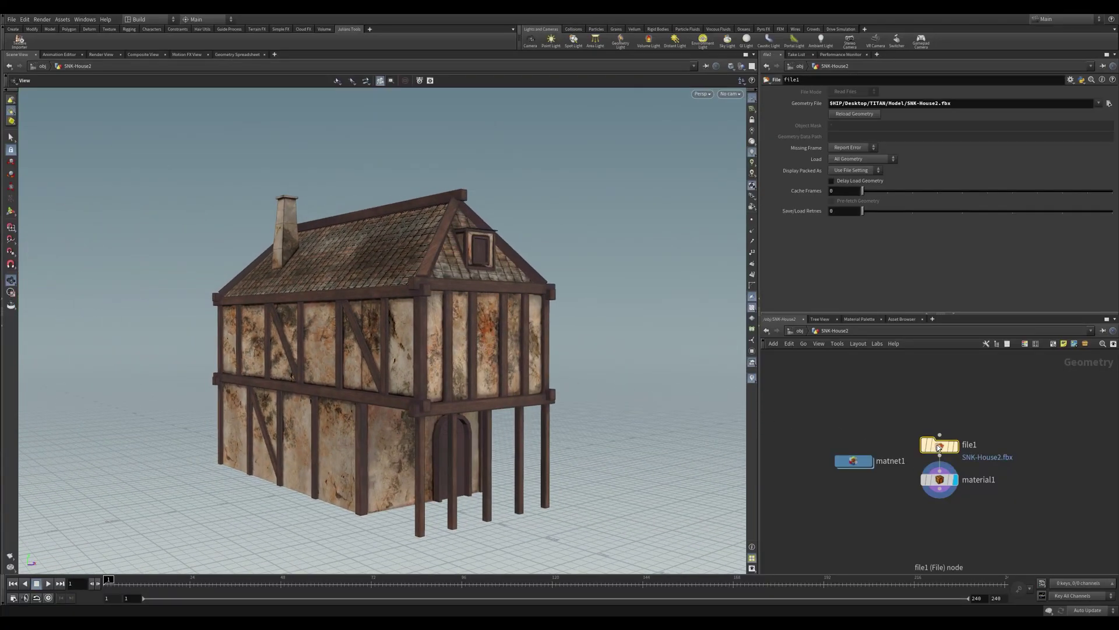
left_click(914, 445)
left_click(946, 480)
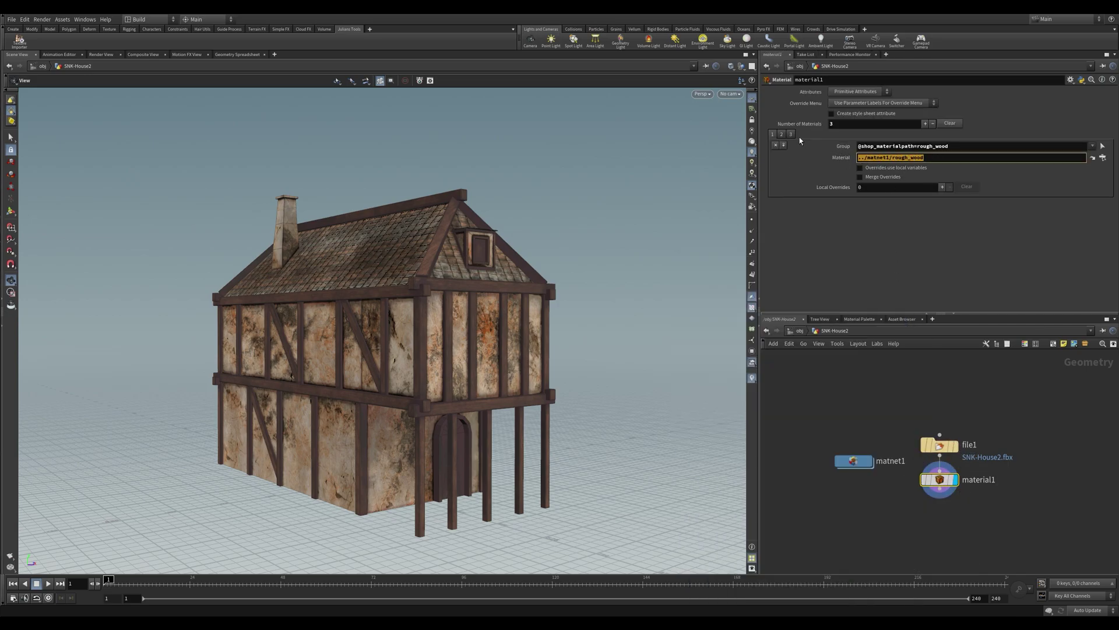
left_click(782, 135)
left_click_drag(962, 156, 815, 157)
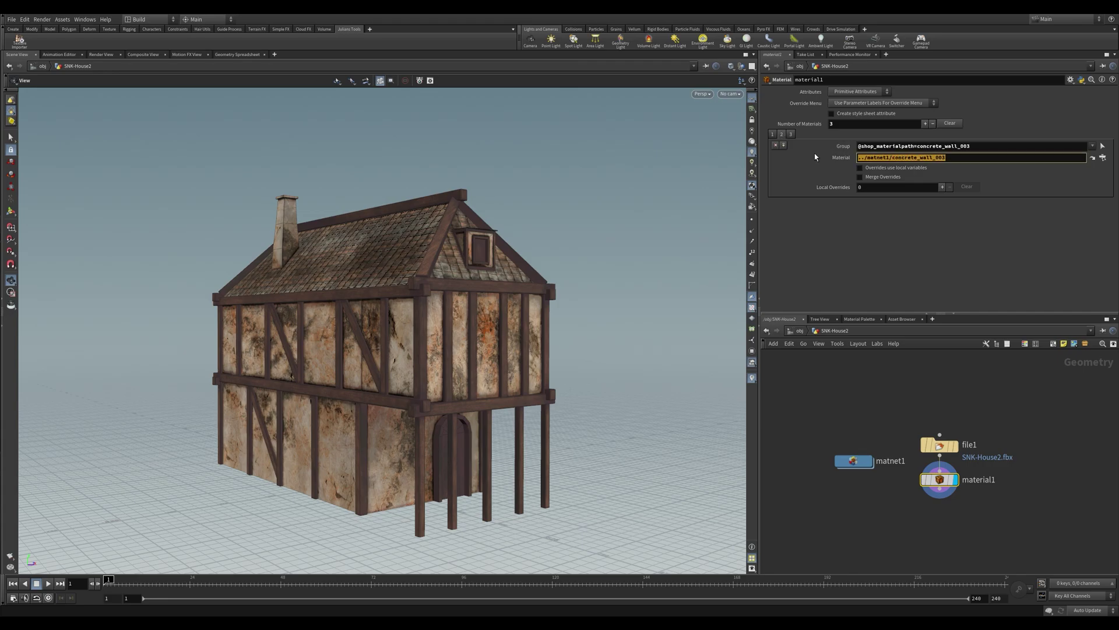
left_click(791, 134)
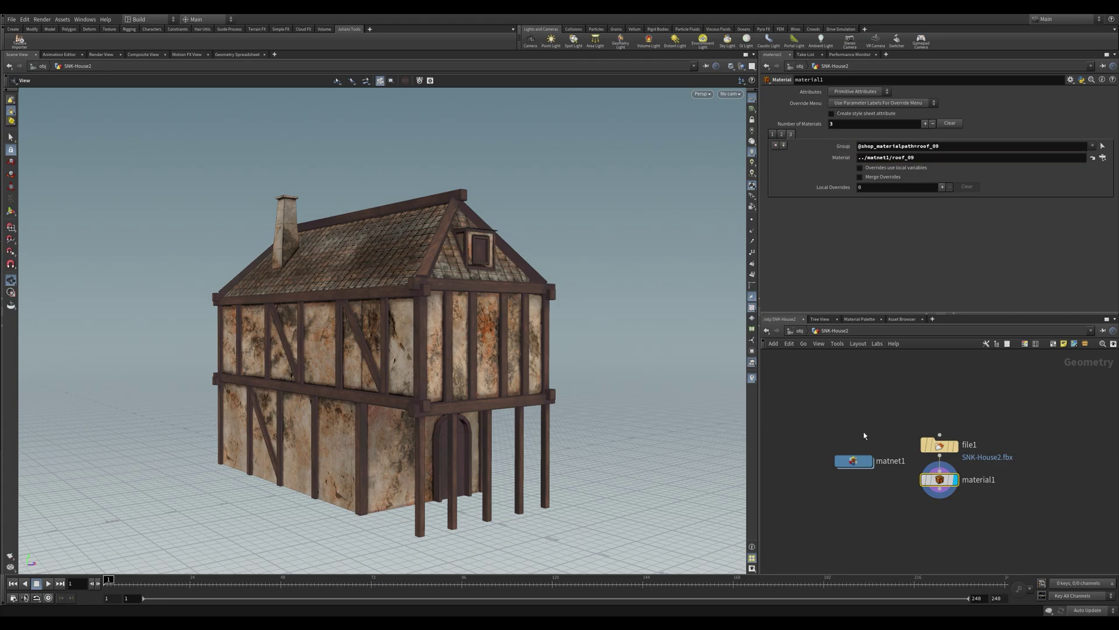
Step: View the shader network inside the house's matnet1, then return to the geometry level and check file1
double_click(854, 461)
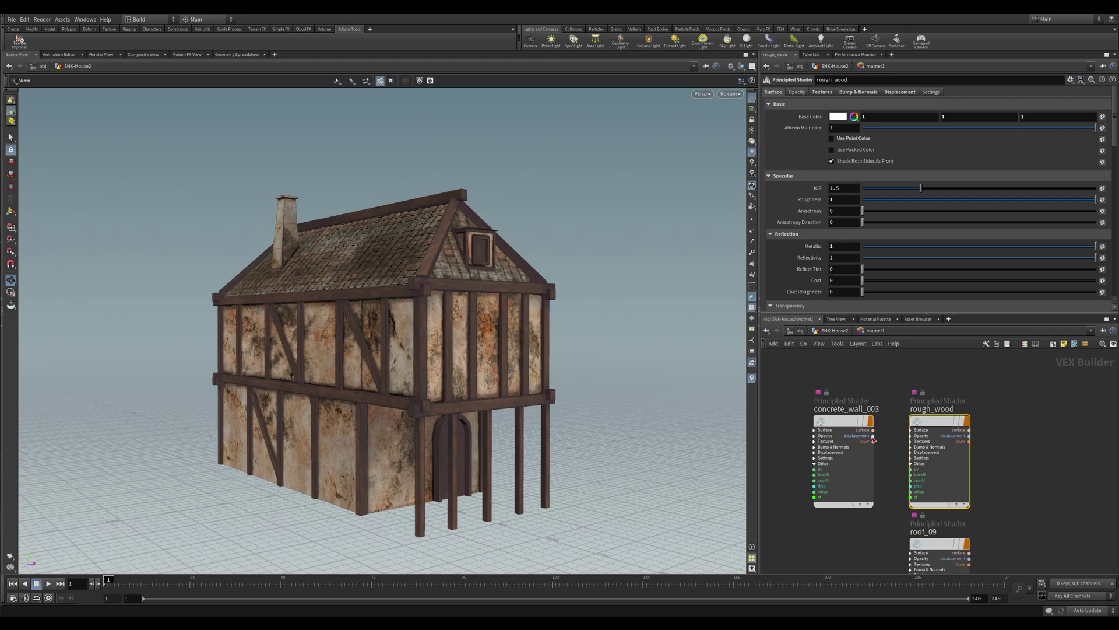
middle_click_drag(901, 460, 952, 416)
scroll(952, 416, "down", 2)
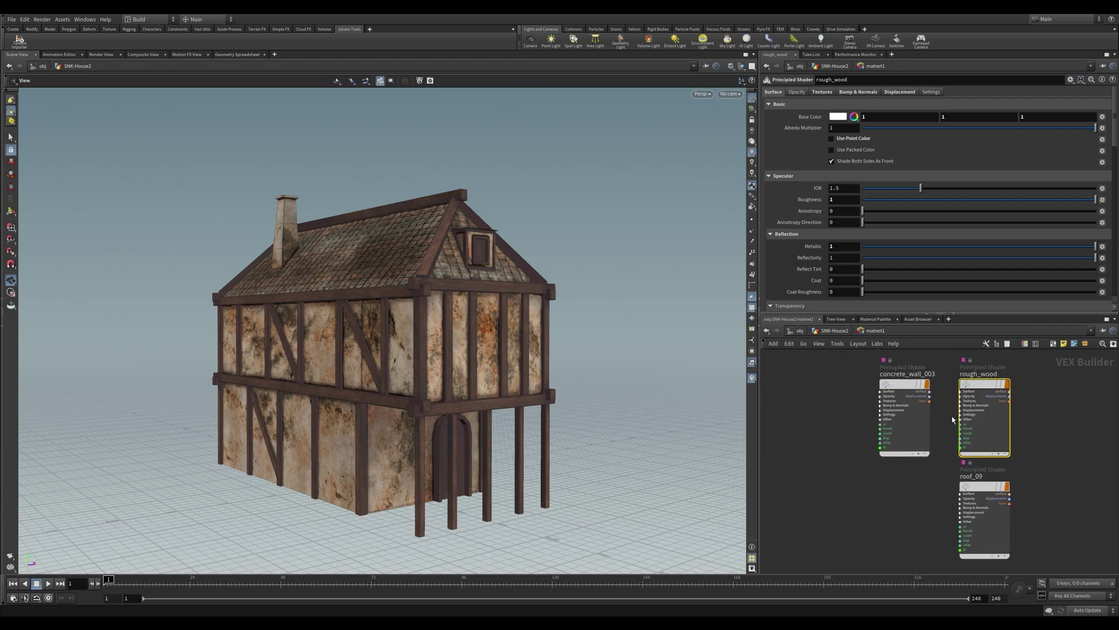
key("u")
middle_click(939, 445)
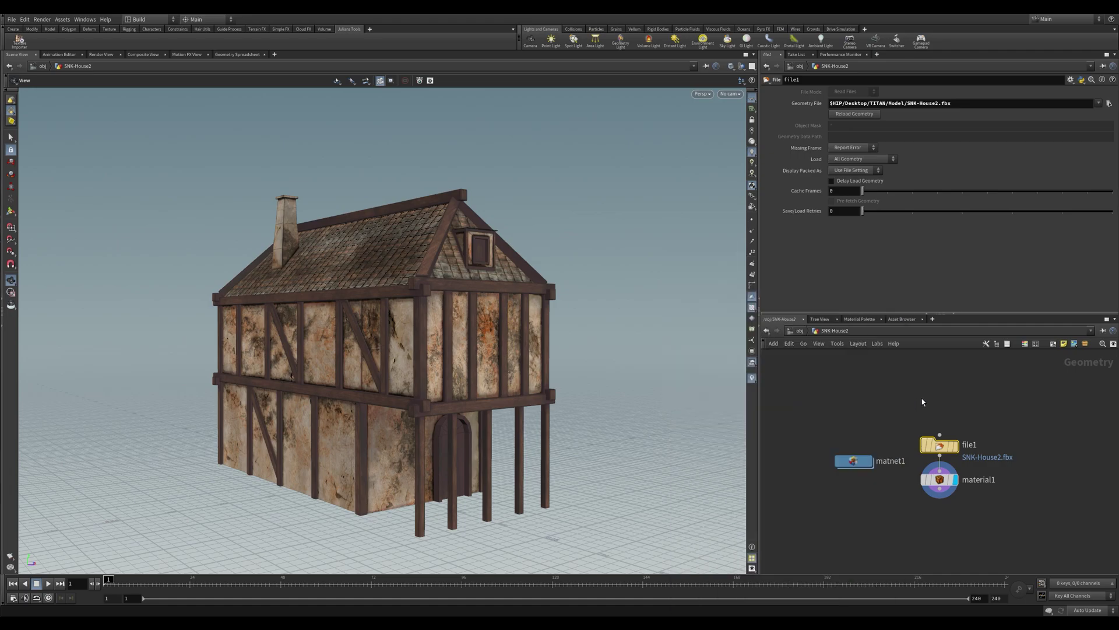
Step: Go back inside matnet1 and check the names of the concrete wall, rough wood and roof shaders
double_click(862, 459)
left_click(904, 385)
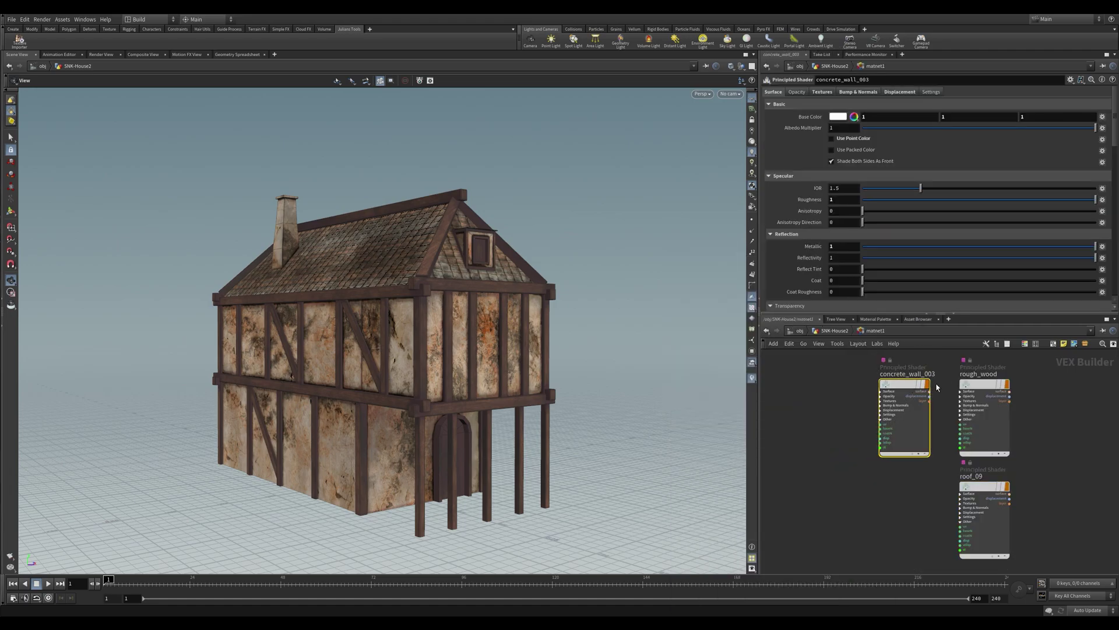
left_click(984, 385)
left_click(983, 485)
left_click(980, 476)
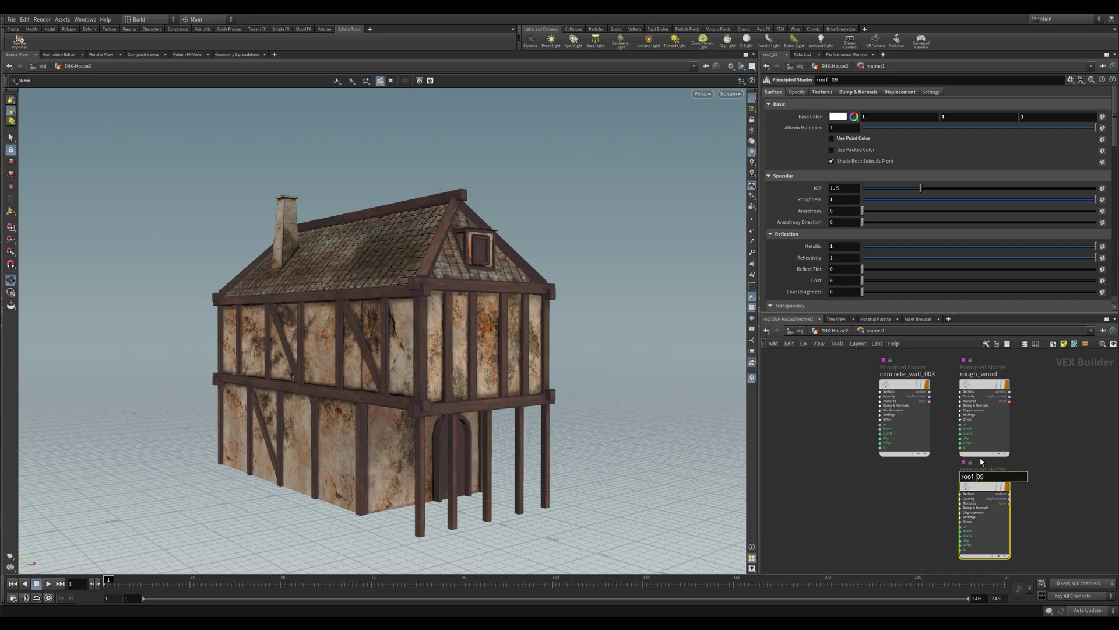
left_click(991, 374)
double_click(907, 375)
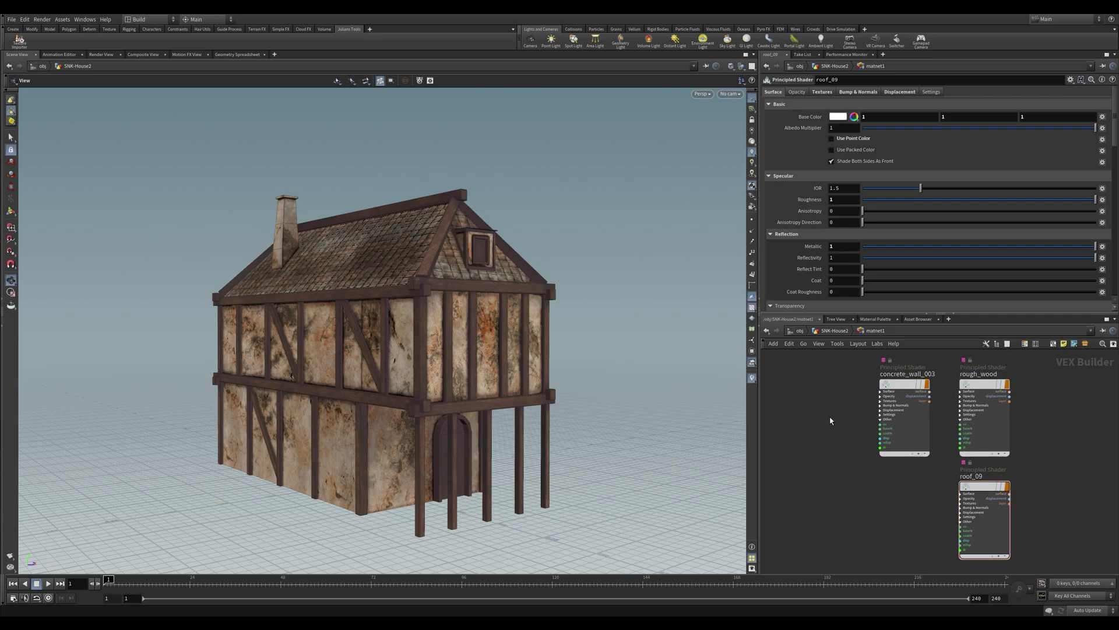
Step: Examine the base color and roughness texture file names of the concrete_wall_003 shader
mouse_move(899, 387)
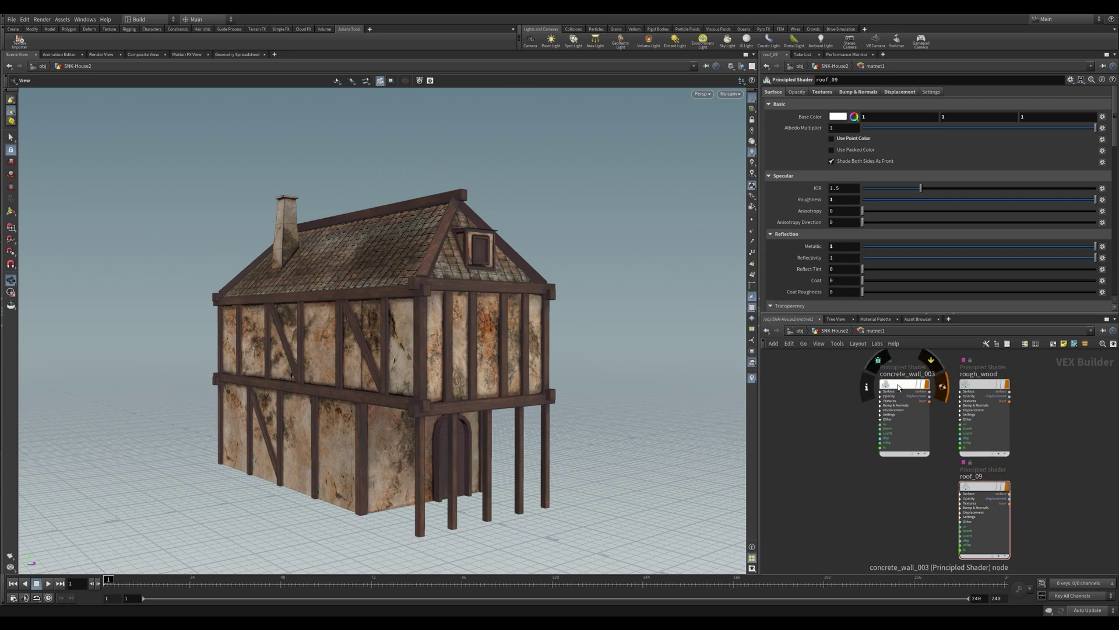
left_click(898, 387)
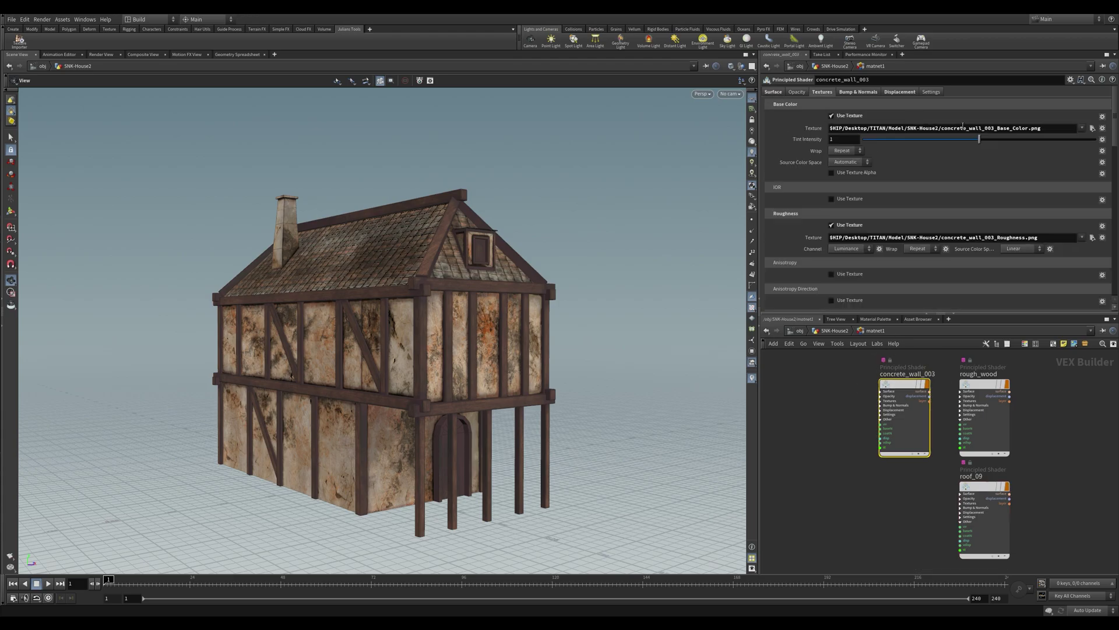
left_click_drag(1051, 129, 946, 129)
left_click_drag(1049, 237, 943, 238)
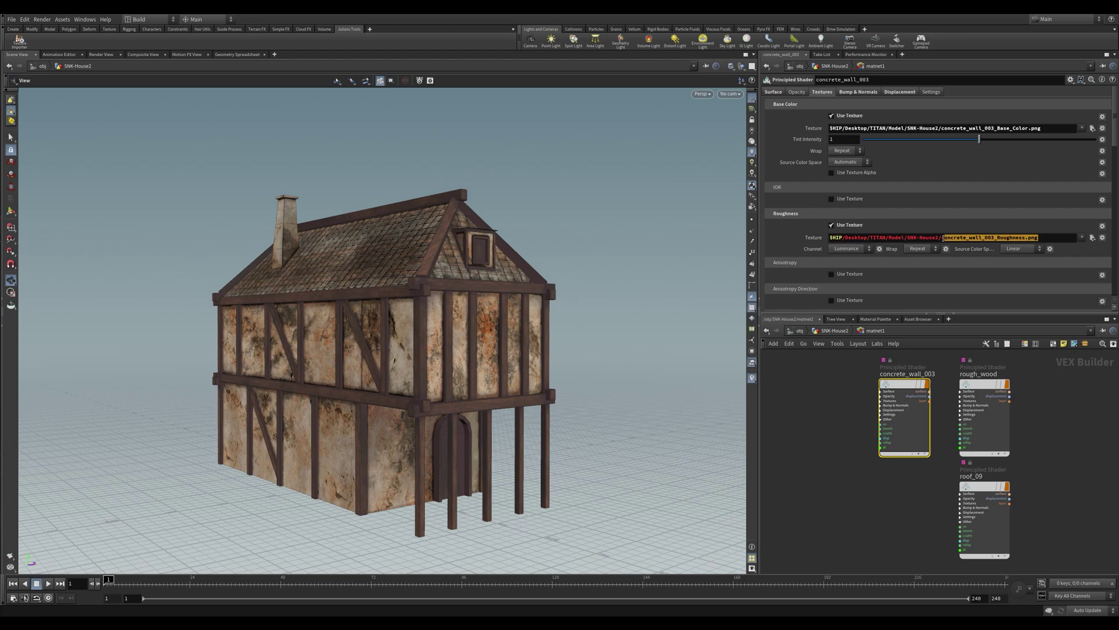
left_click(1044, 239)
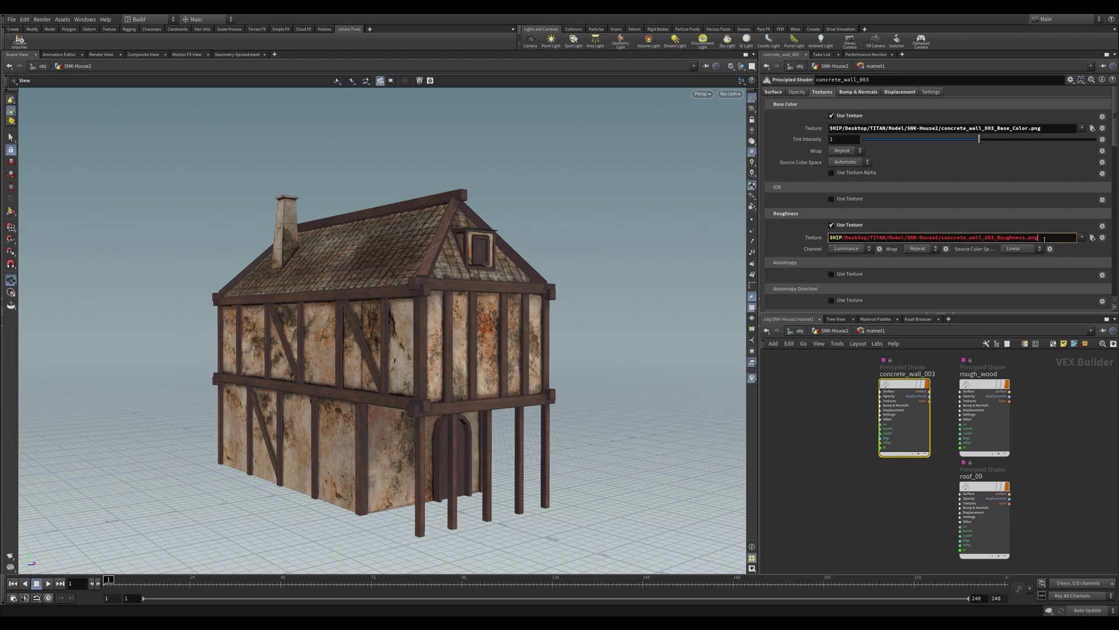
key("Return")
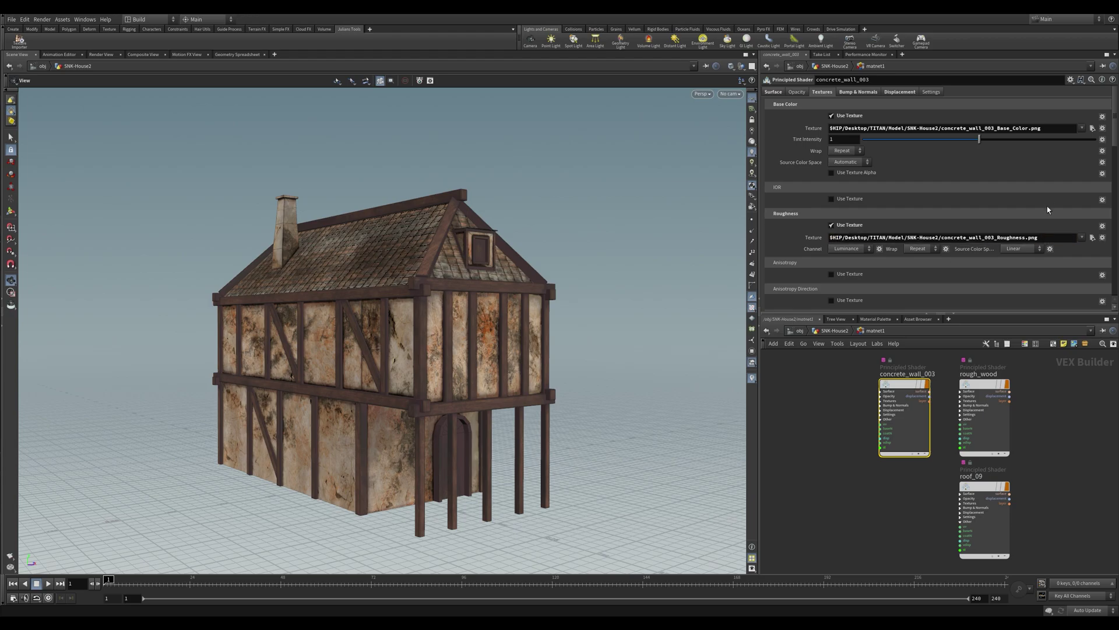
Step: Compare the base color texture file name of the rough_wood shader with the shader's node name
left_click(984, 386)
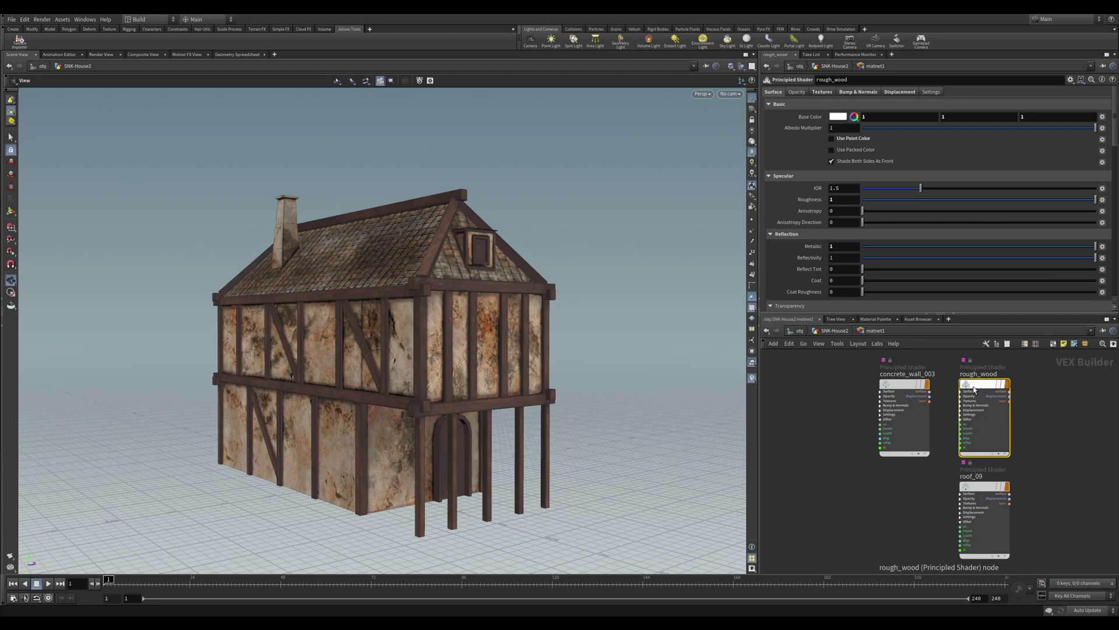
left_click(822, 92)
left_click_drag(1024, 129, 1008, 129)
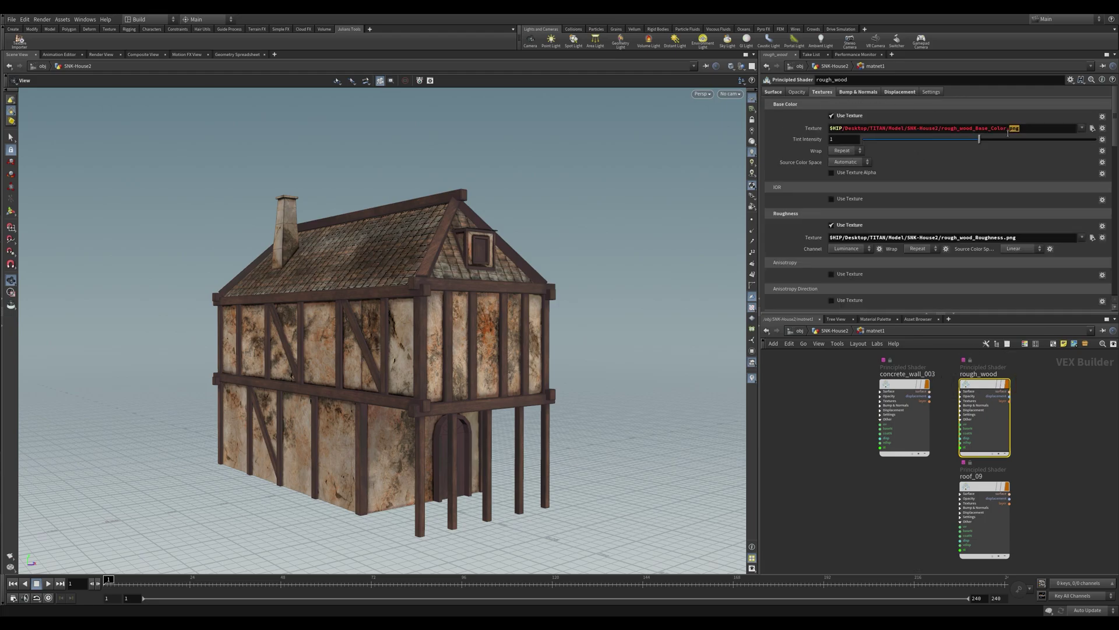
left_click(1007, 129)
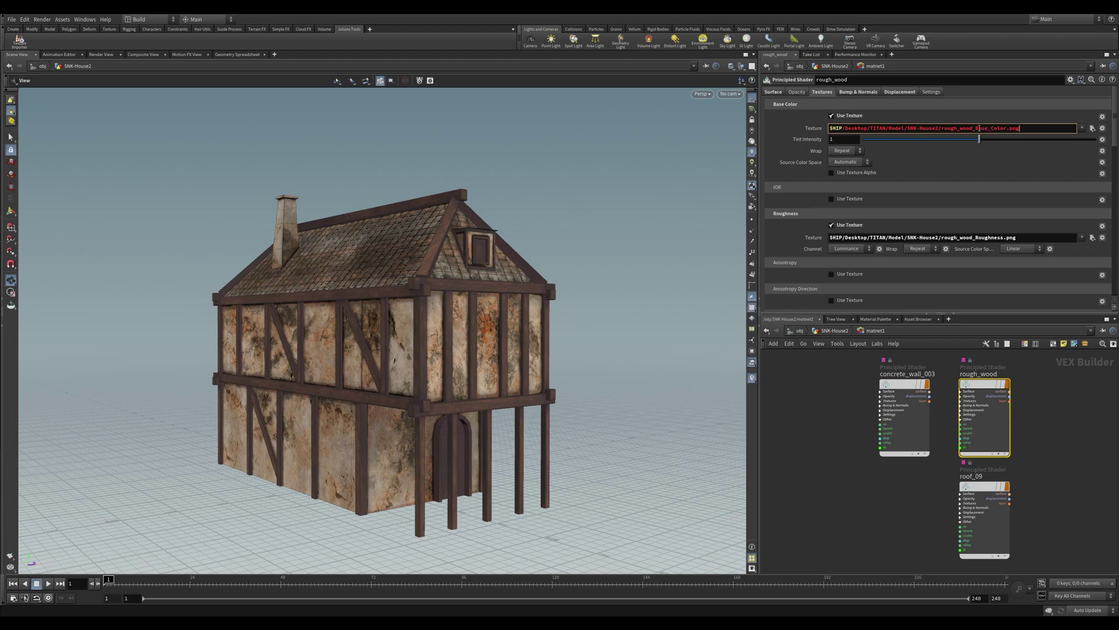
left_click_drag(974, 129, 946, 128)
double_click(979, 373)
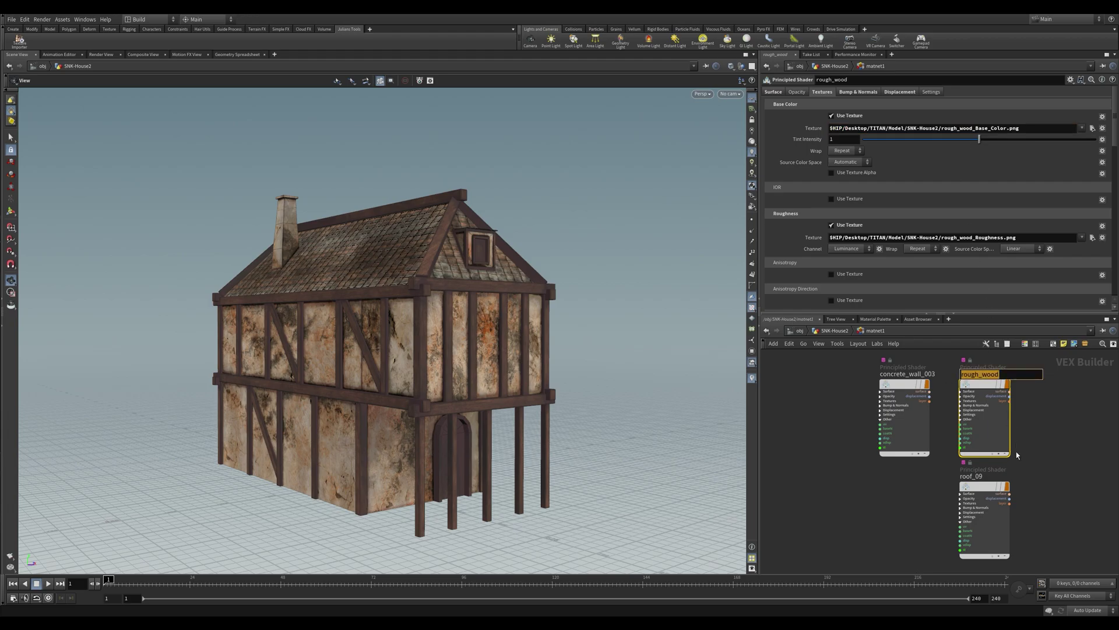
Step: Examine the base color, roughness, metallic and normal texture paths of the roof_09 shader
left_click(984, 491)
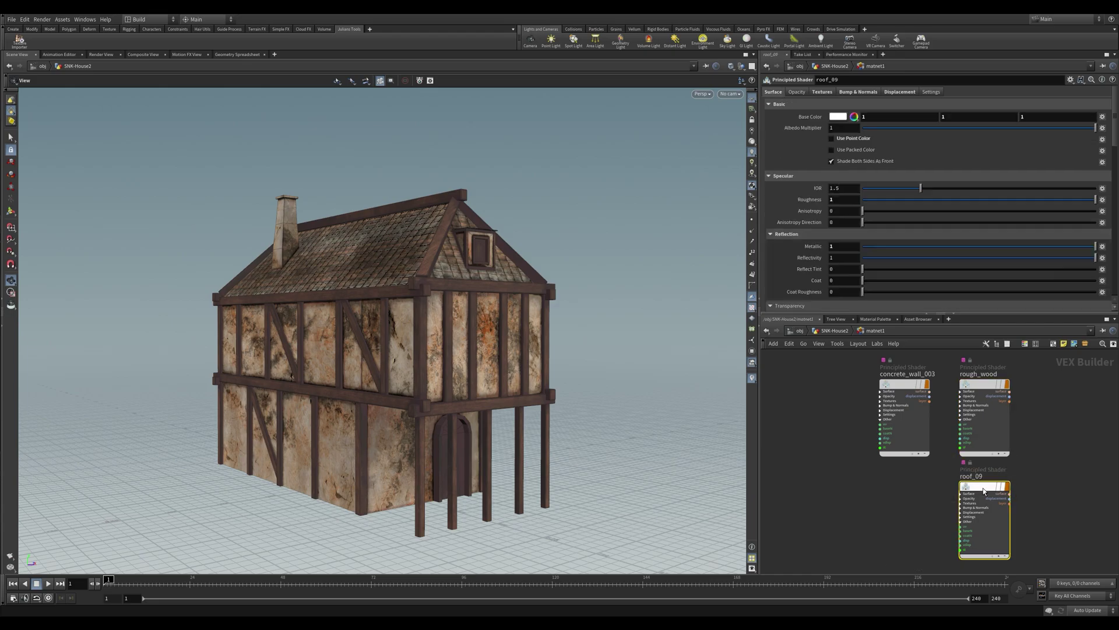
left_click(822, 92)
left_click(965, 128)
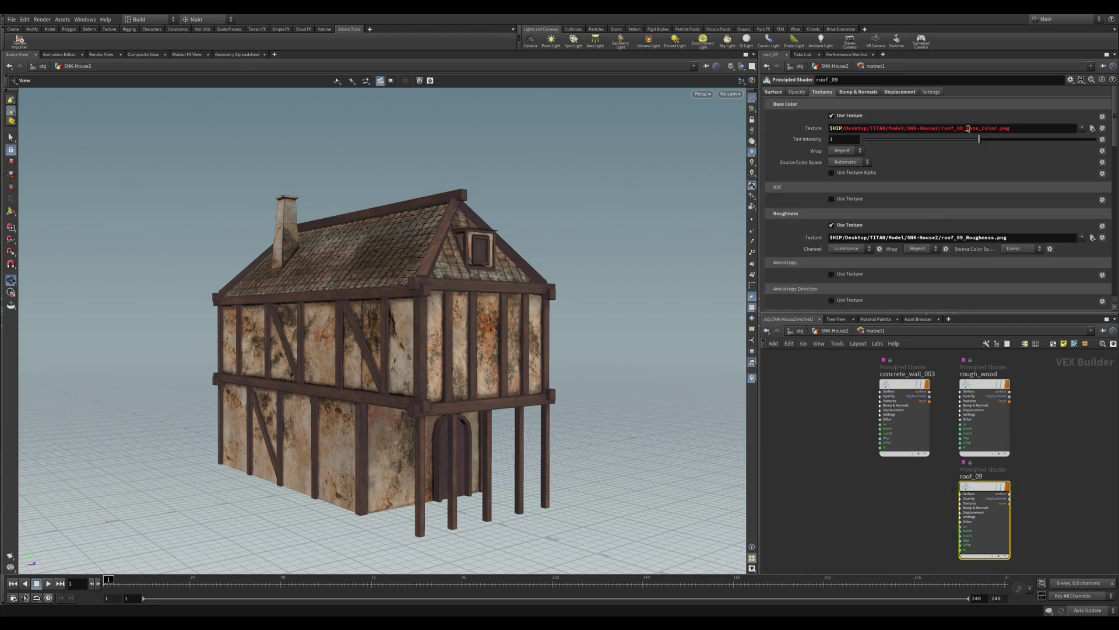
left_click_drag(966, 128, 999, 130)
left_click(975, 237)
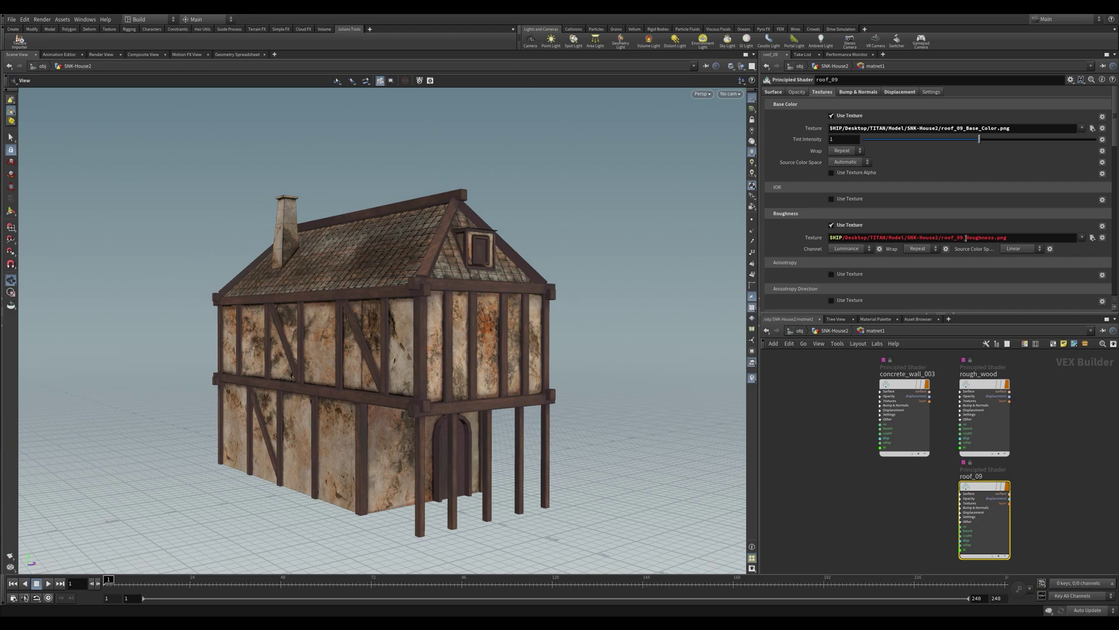
left_click_drag(966, 237, 994, 237)
scroll(989, 199, "down", 5)
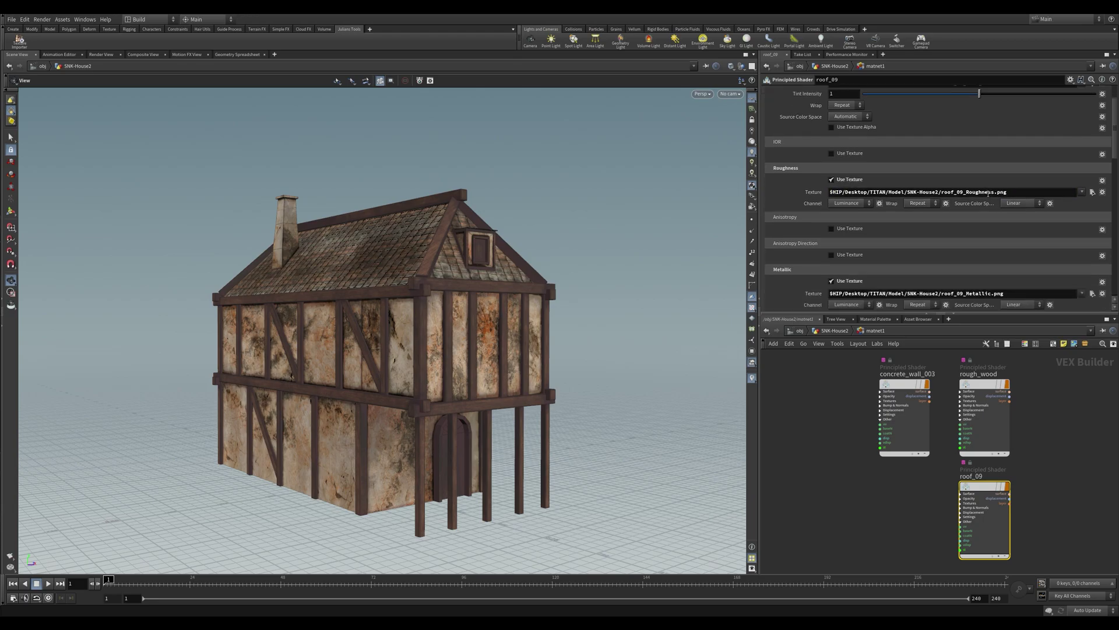
left_click(974, 237)
left_click_drag(966, 237, 991, 237)
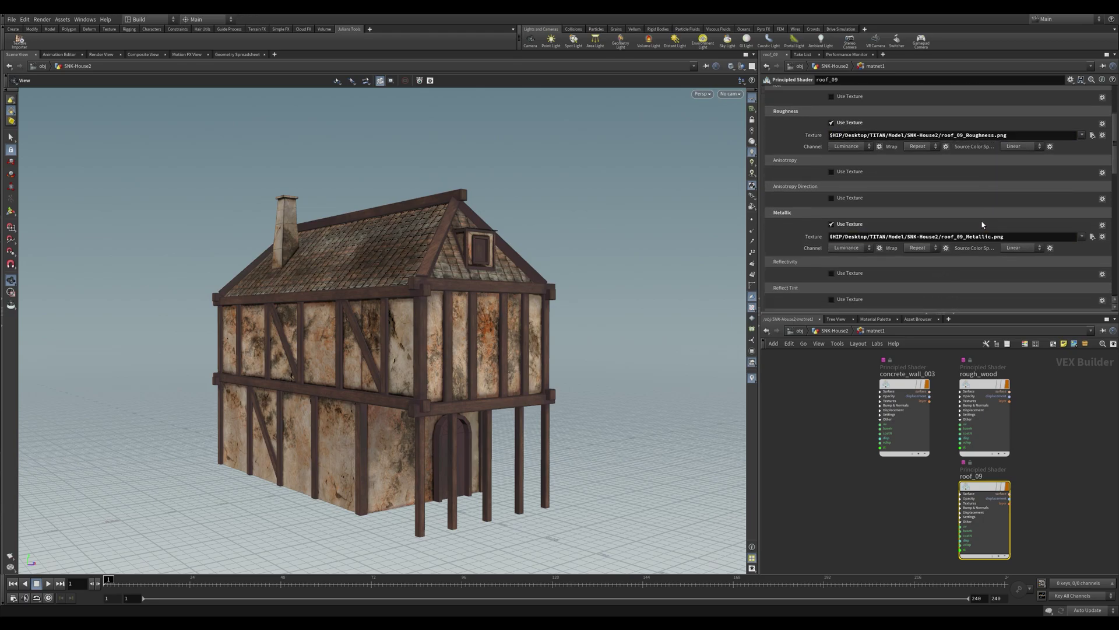
scroll(921, 163, "up", 5)
left_click(866, 93)
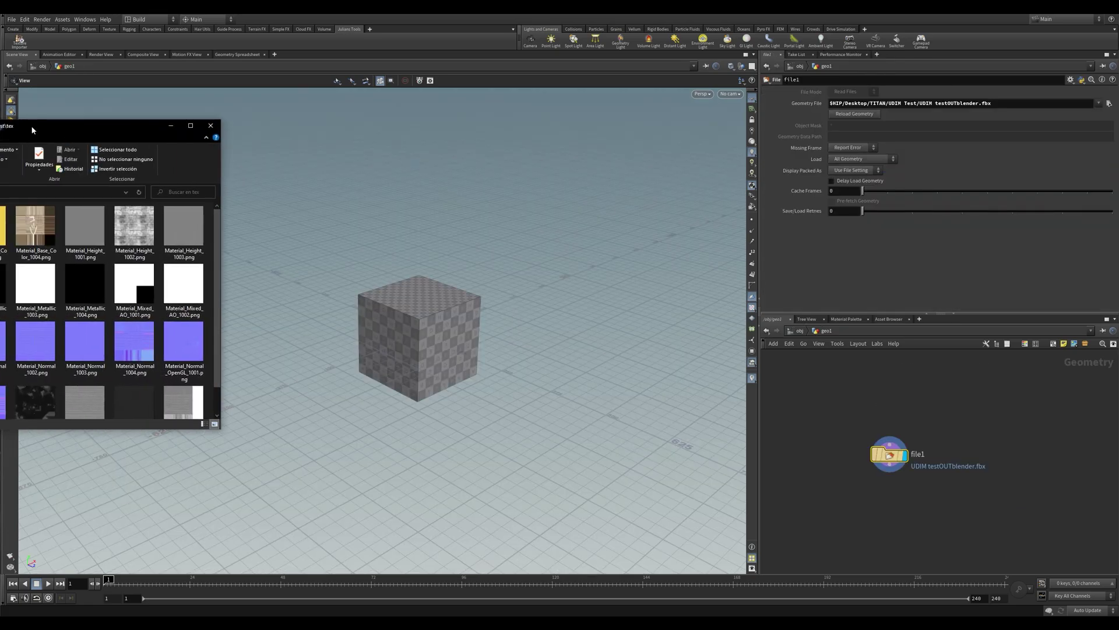
Step: Run the model importer and choose UDIM testOUTblender.fbx from the UDIM Test folder as the model to texture
left_click_drag(32, 129, 421, 142)
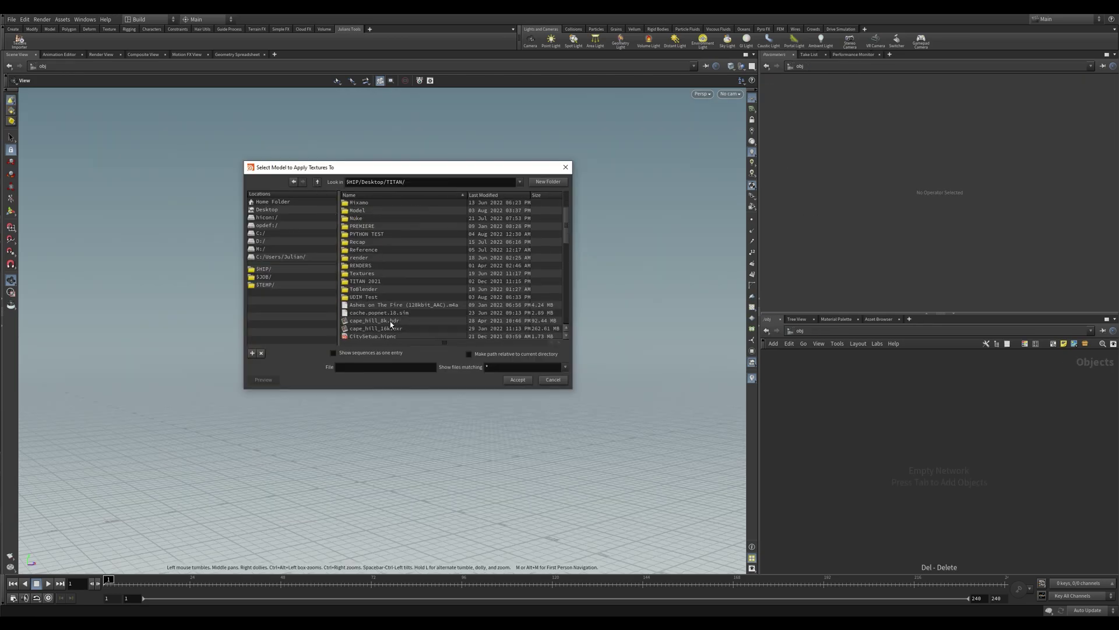
scroll(387, 319, "down", 2)
left_click(370, 289)
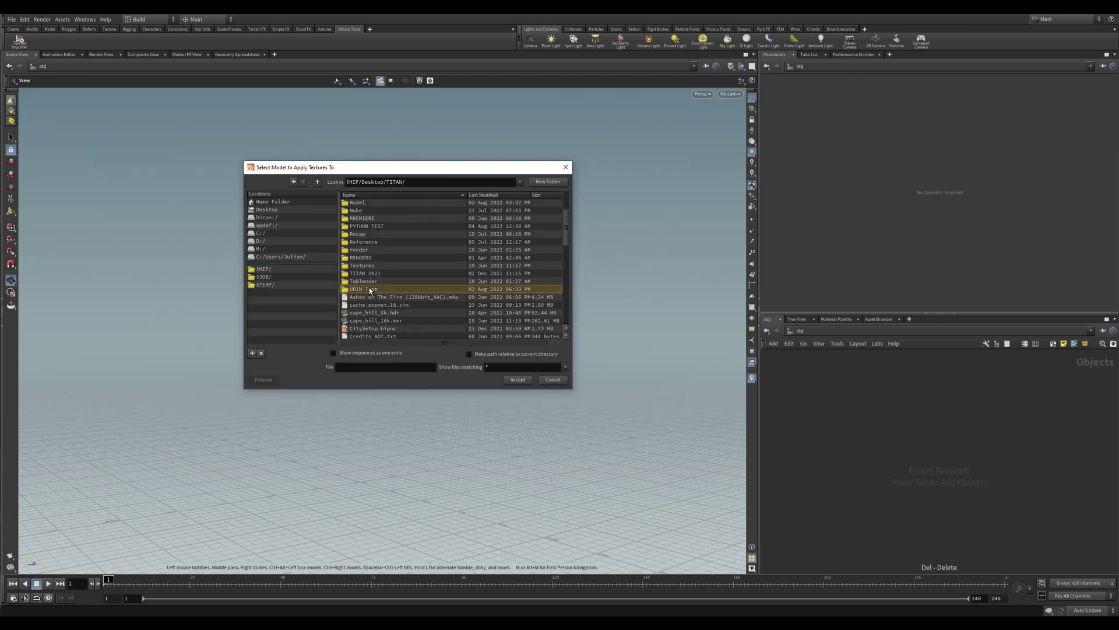
double_click(370, 290)
left_click(385, 234)
left_click(518, 380)
Step: Choose the tex folder as the UDIM model's texture folder and complete the import
left_click(438, 268)
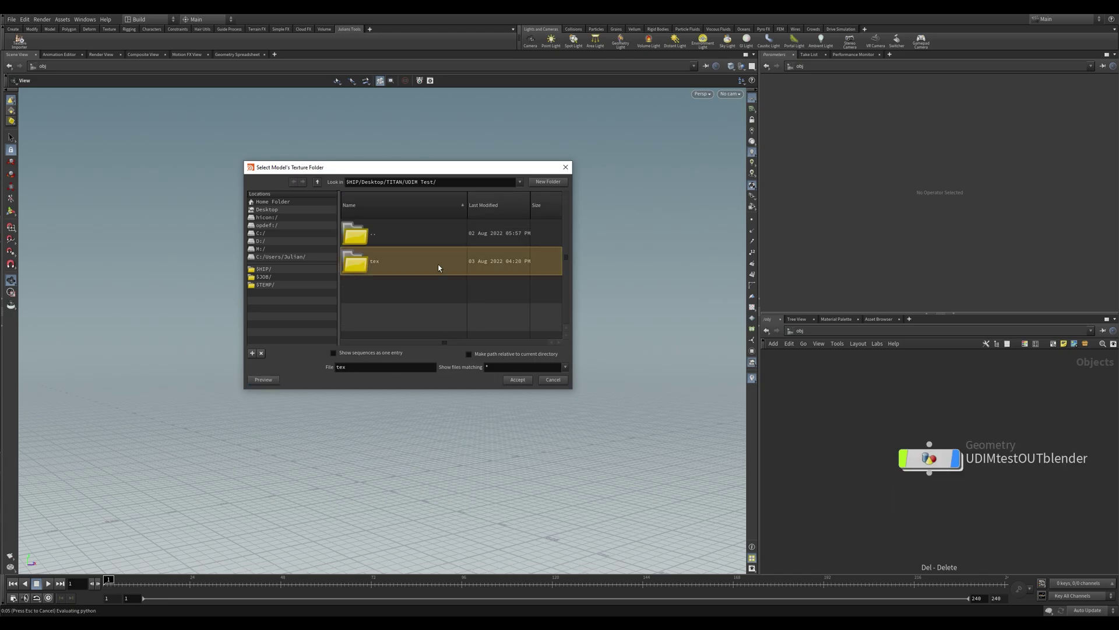
left_click(518, 380)
key("Return")
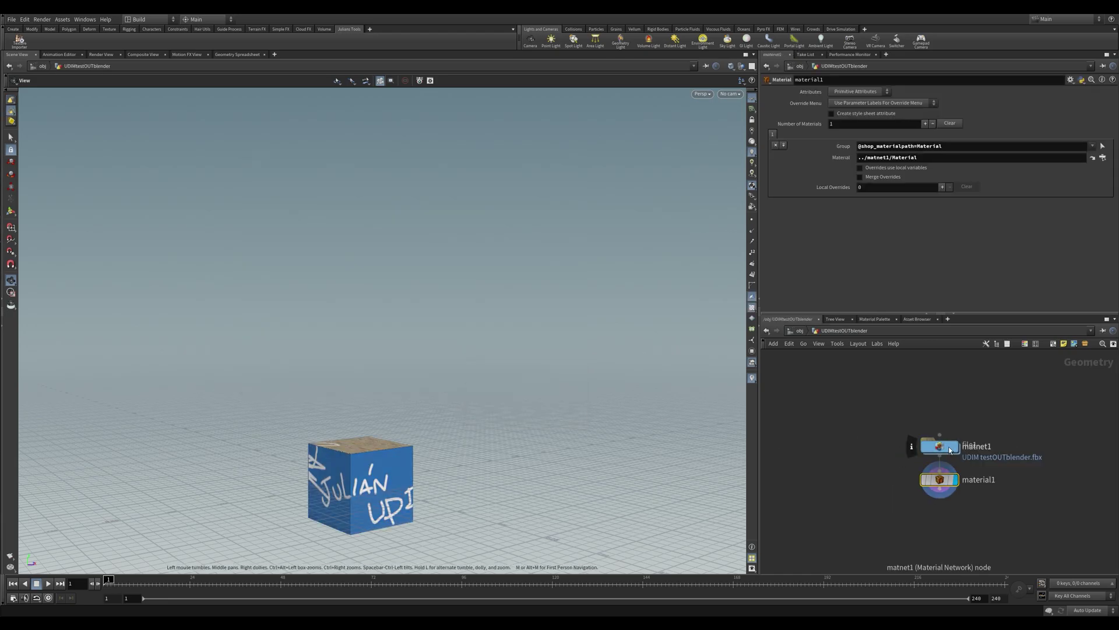
Step: Open matnet1 and examine the UDIM token in the Material shader's base color texture path
double_click(950, 450)
left_click(821, 92)
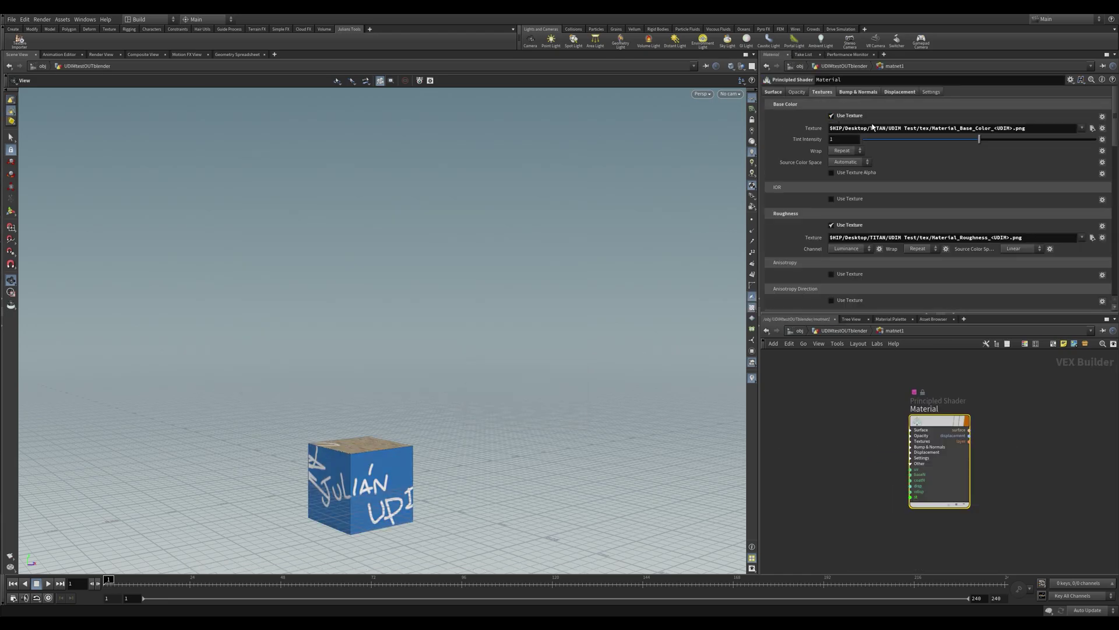
left_click_drag(994, 128, 1009, 128)
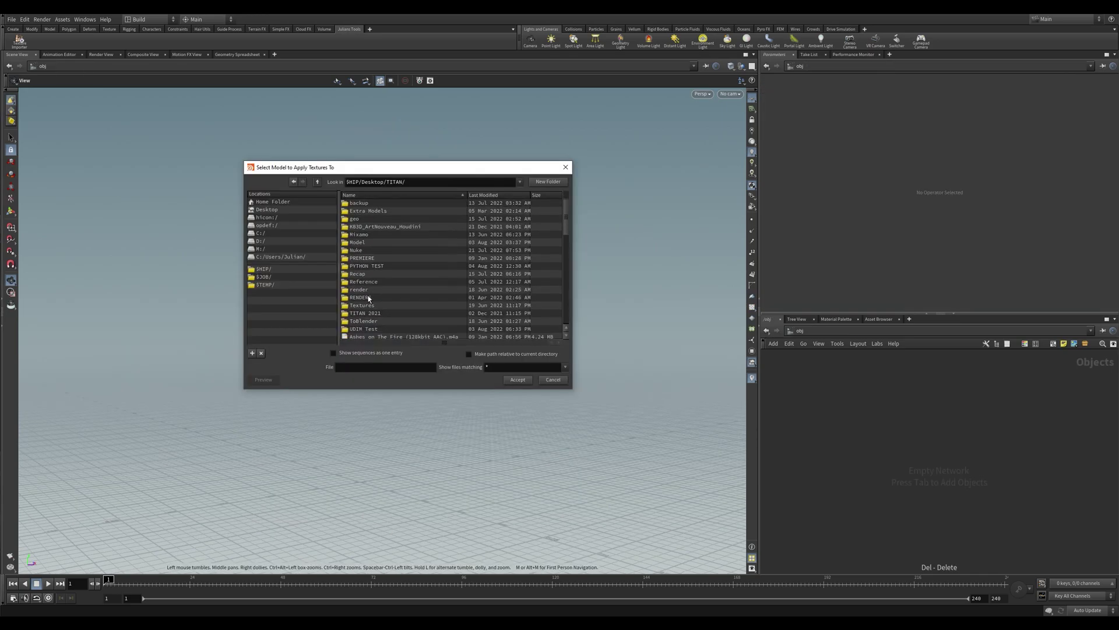
Step: Choose ShingashinaCastle-MASTER-Final8.fbx from the Model/Shiganshina Castle folder as the model to apply textures to
scroll(369, 322, "down", 1)
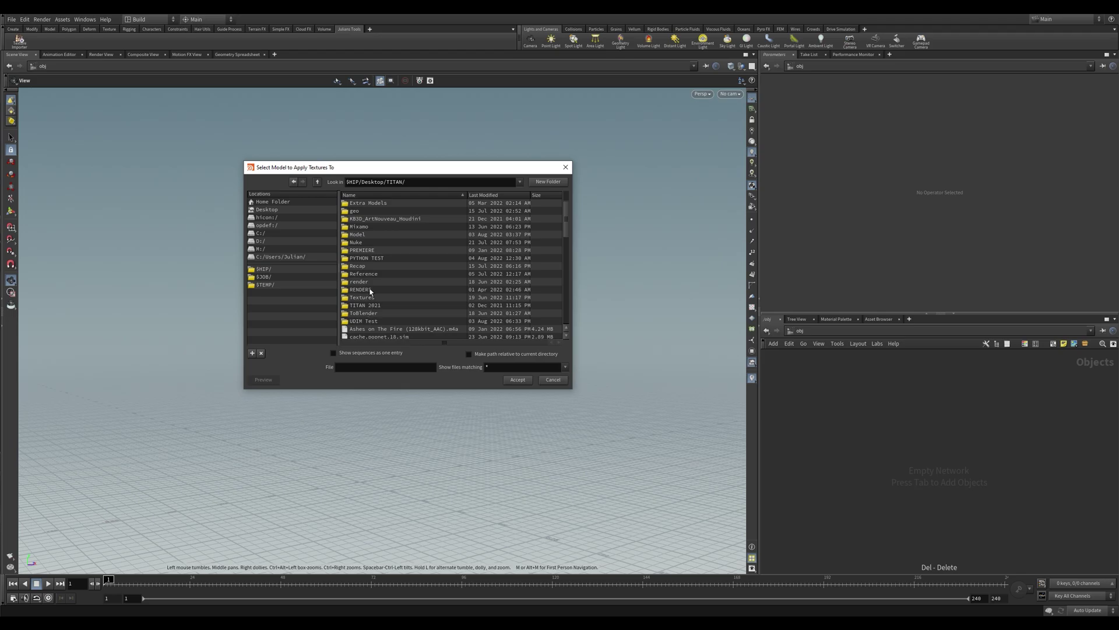
double_click(363, 234)
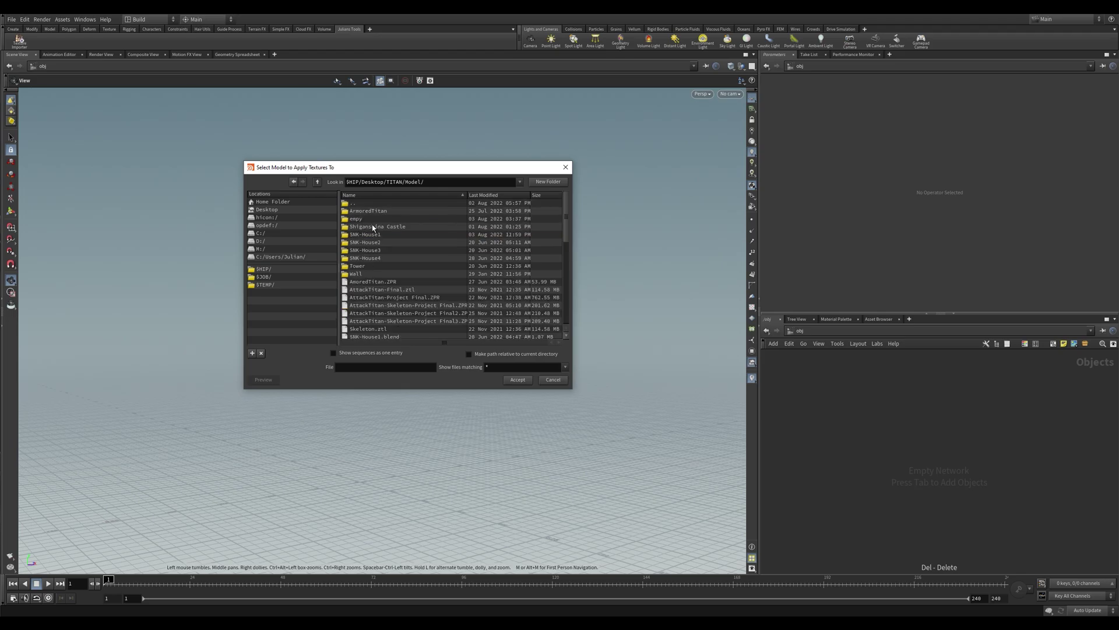
double_click(373, 228)
scroll(376, 329, "down", 5)
double_click(407, 334)
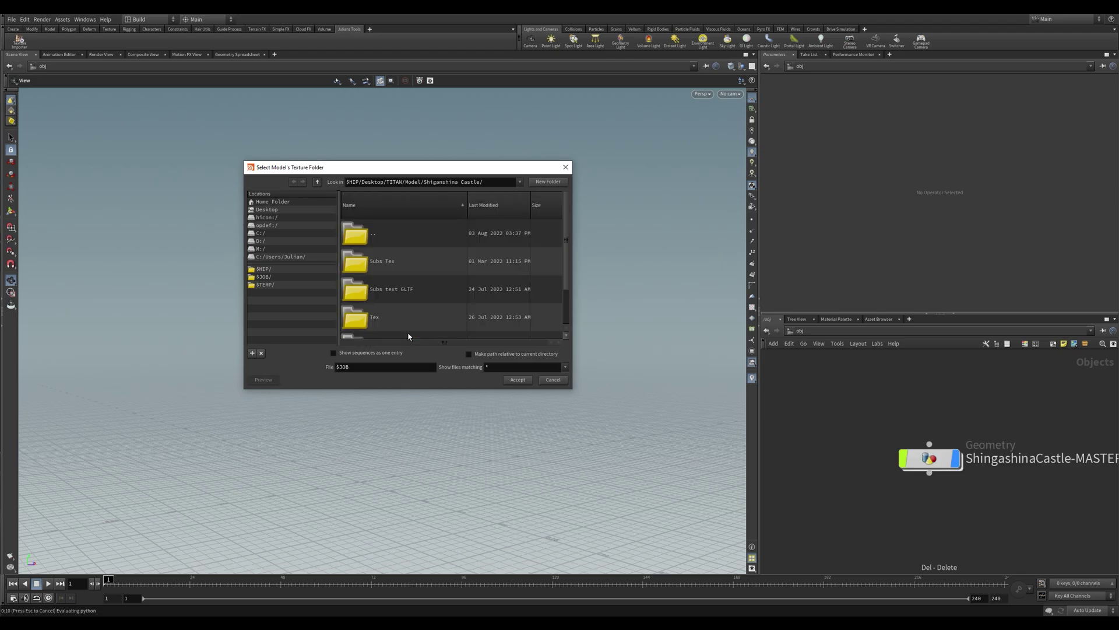
Step: Choose the Tex folder as the castle's texture folder and complete the import
left_click(396, 316)
scroll(399, 314, "down", 1)
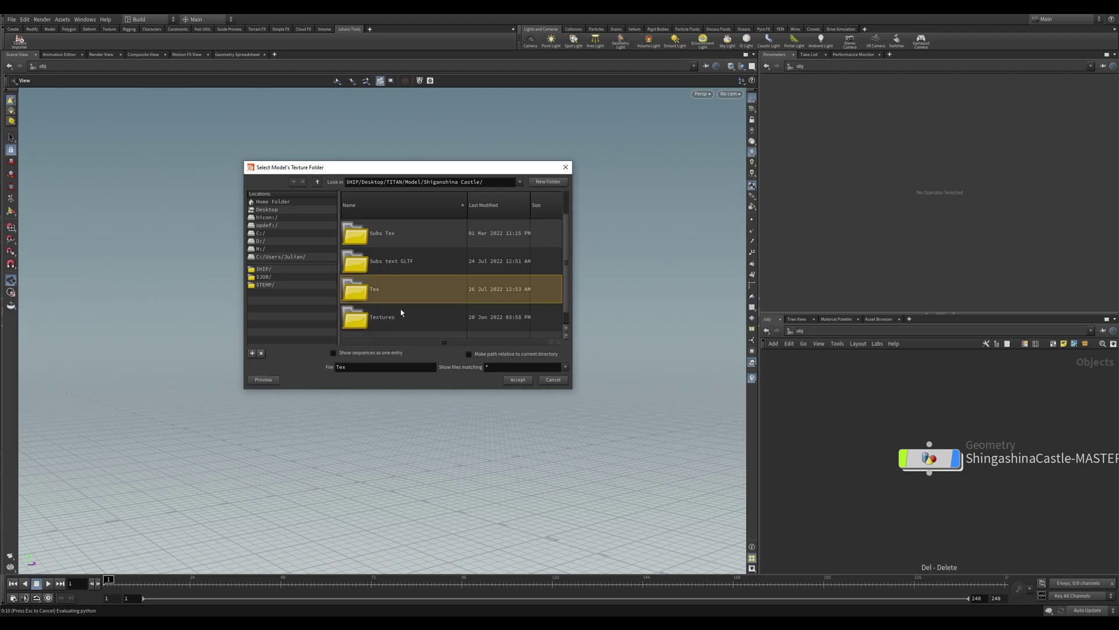
left_click(409, 320)
left_click(517, 380)
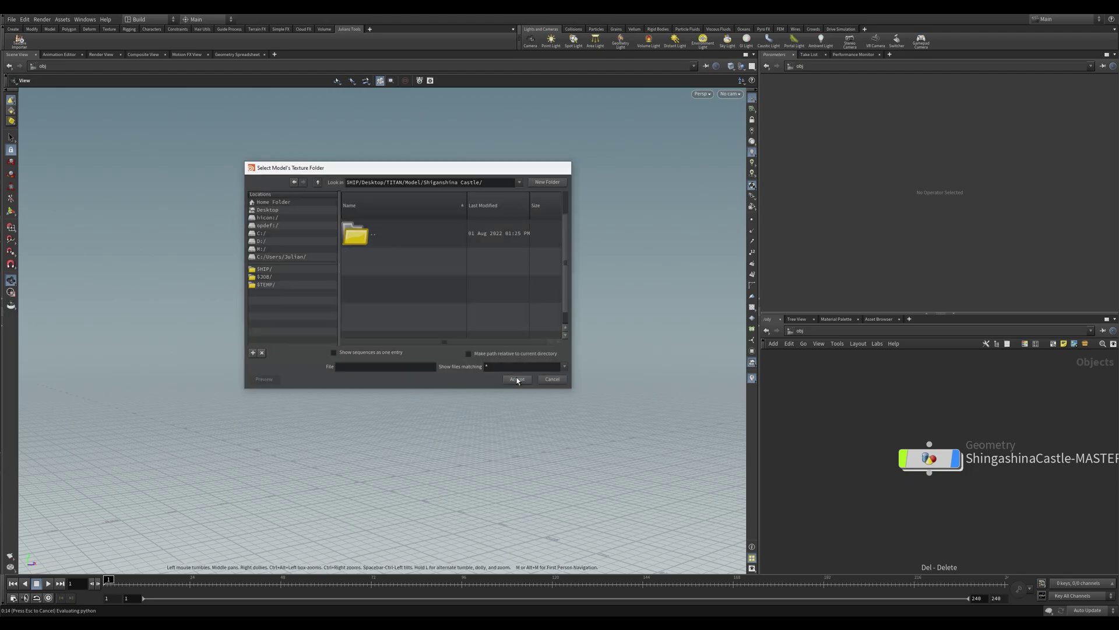
left_click(556, 400)
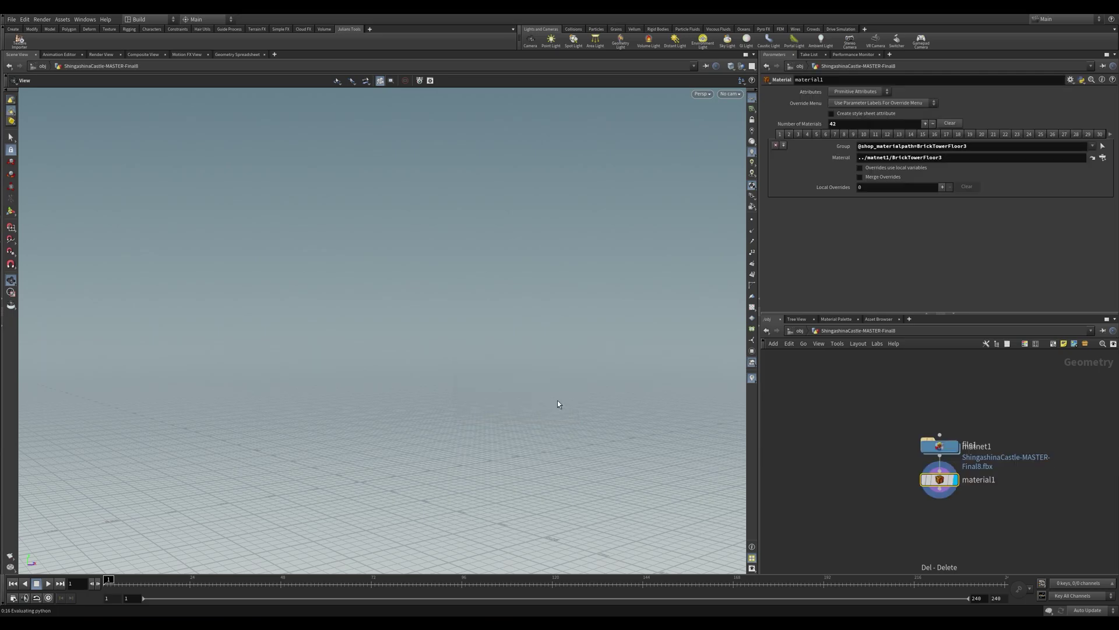
Step: Move matnet1 clear of file1 in the castle network and open it to look over its shaders
left_click_drag(936, 448, 846, 449)
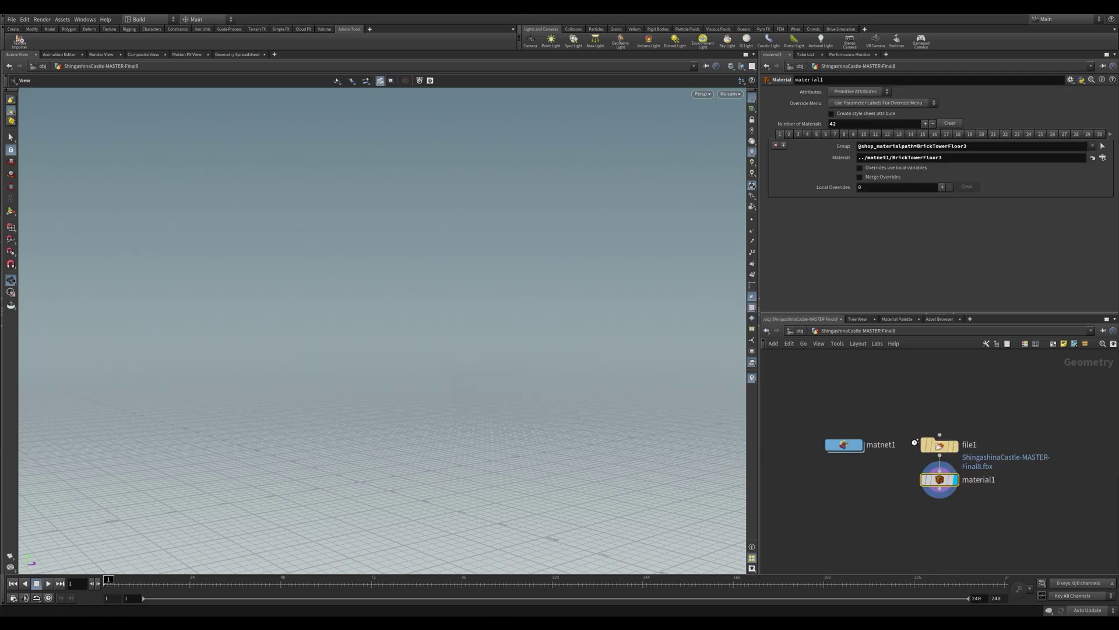
double_click(847, 449)
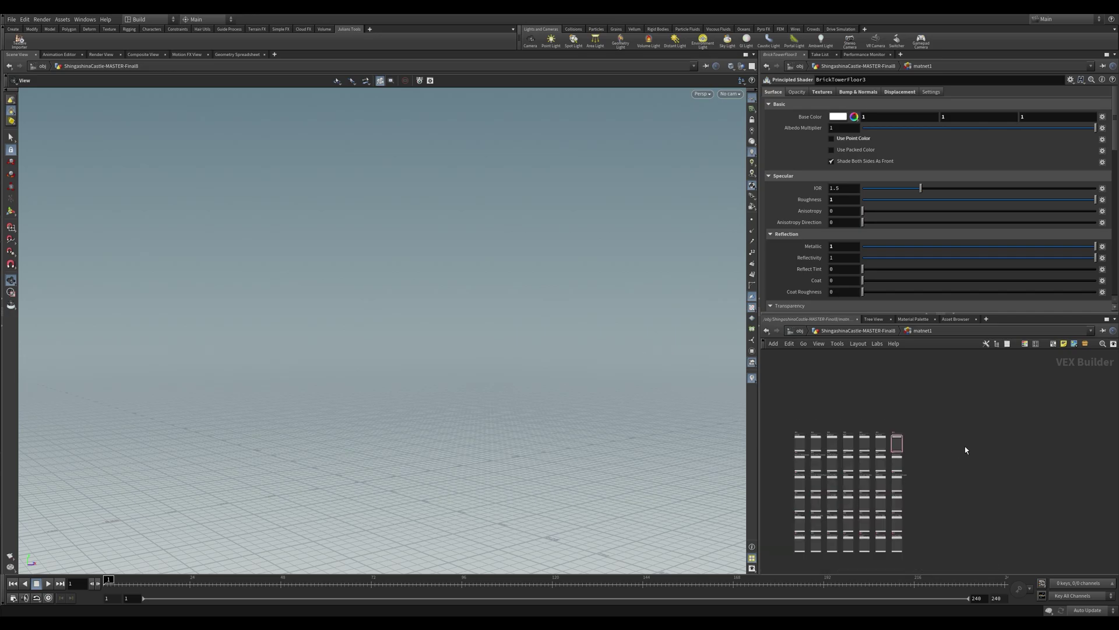
scroll(965, 450, "down", 1)
middle_click_drag(902, 475, 1067, 466)
scroll(934, 454, "up", 3)
scroll(1018, 446, "up", 2)
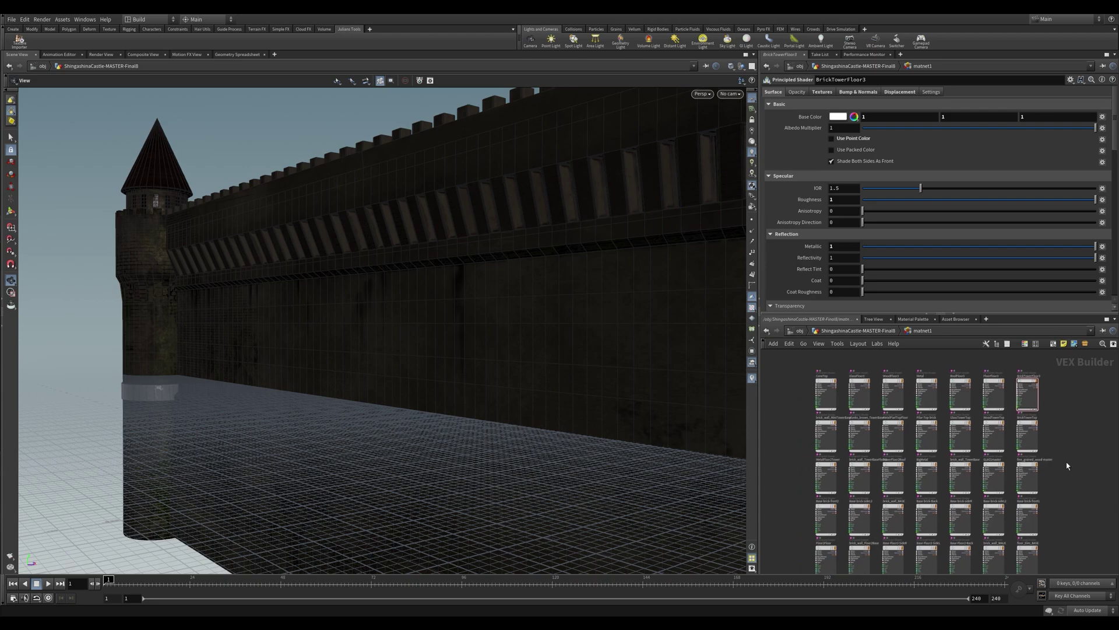
Step: Inspect the imported castle in the viewport from close by the wall out to the whole model
left_click_drag(498, 290, 377, 313)
scroll(377, 313, "down", 8)
scroll(377, 312, "down", 4)
middle_click_drag(377, 313, 488, 349)
scroll(413, 342, "down", 1)
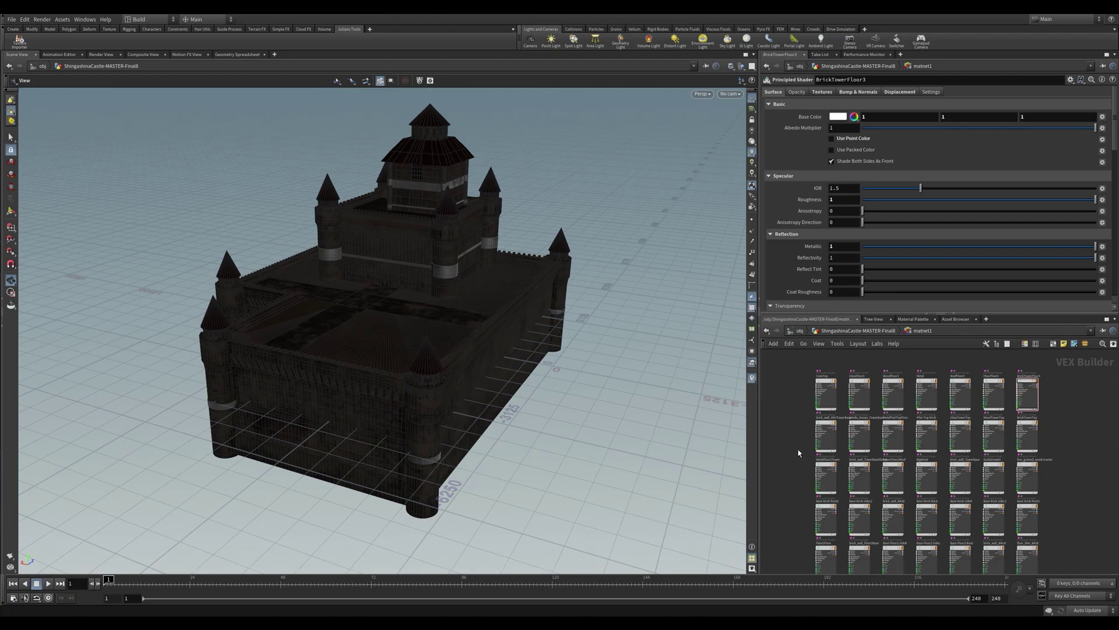
Step: Examine the texture and displacement settings of the brick_wall_TowerBaseFloor2 shader
middle_click_drag(797, 450, 767, 439)
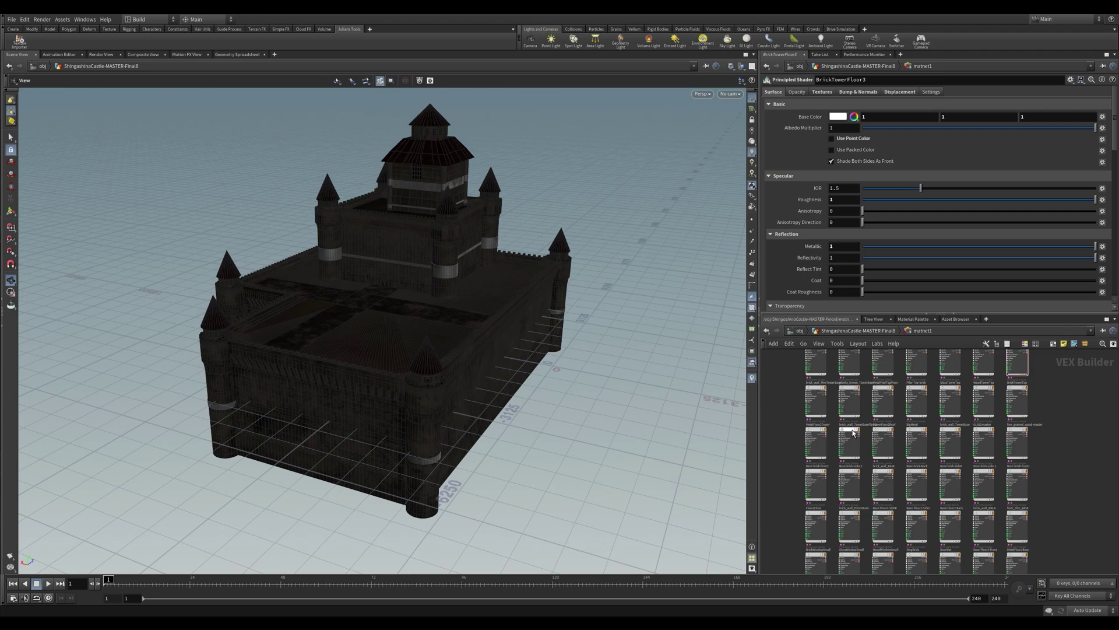
left_click(850, 440)
left_click(840, 92)
left_click(823, 92)
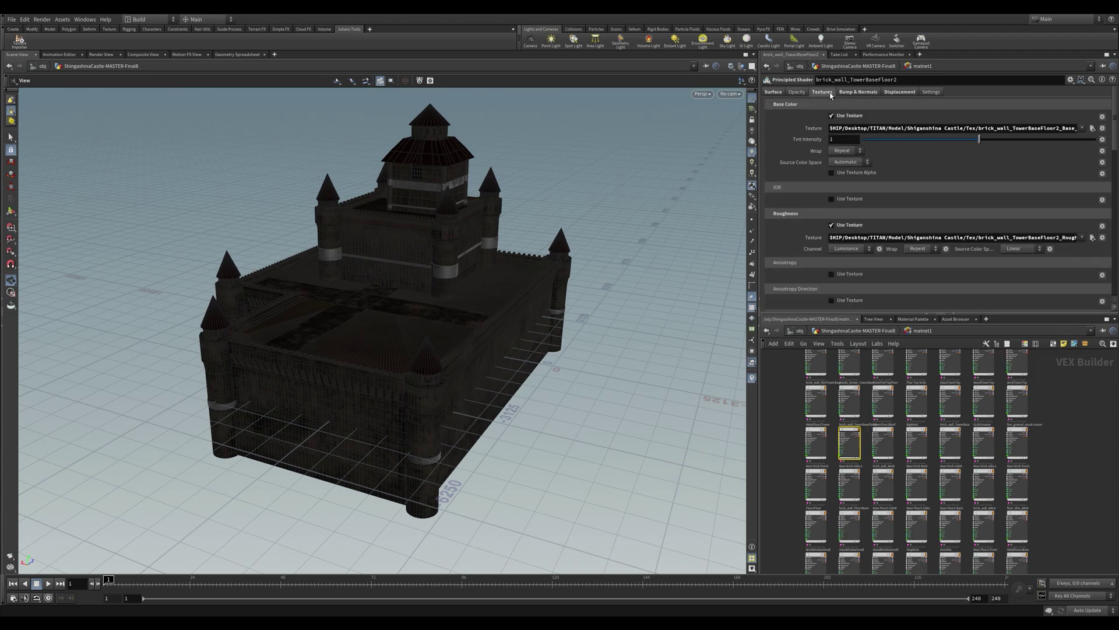
left_click(895, 92)
left_click(822, 92)
scroll(897, 204, "down", 10)
scroll(898, 204, "up", 10)
Step: Return to the castle's geometry network and inspect the file1, matnet1 and material1 nodes
left_click(843, 331)
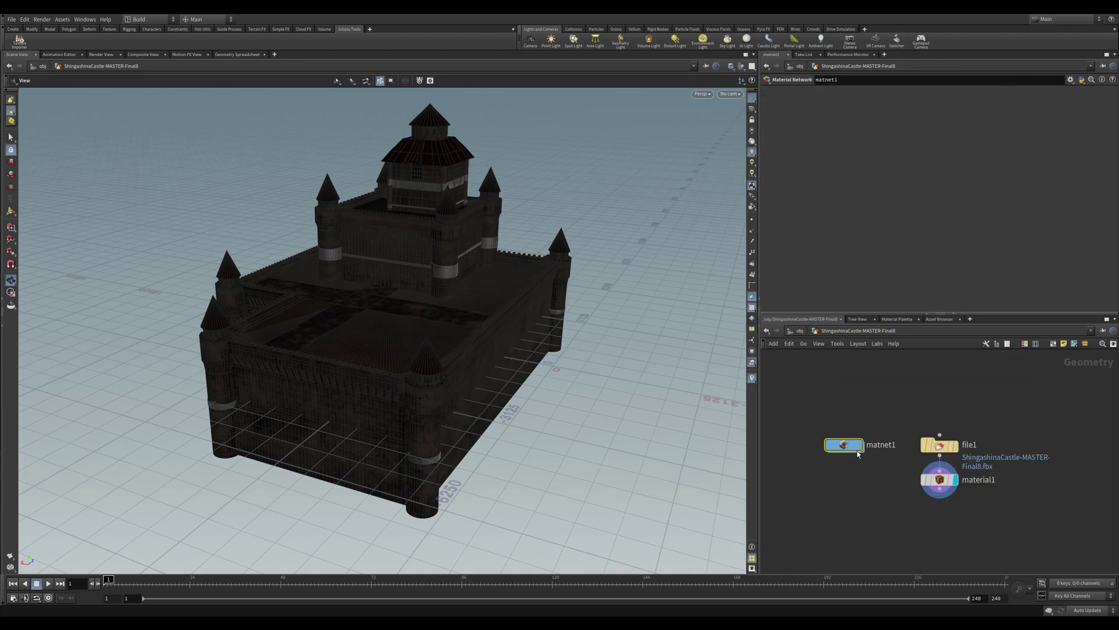
left_click(944, 450)
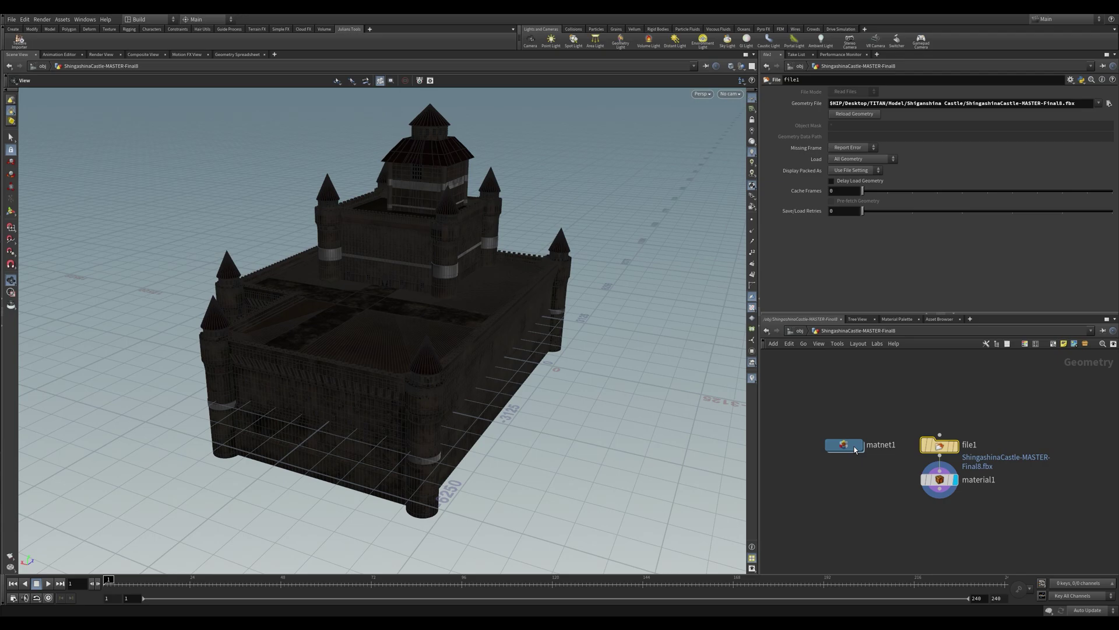
left_click(852, 448)
left_click(940, 479)
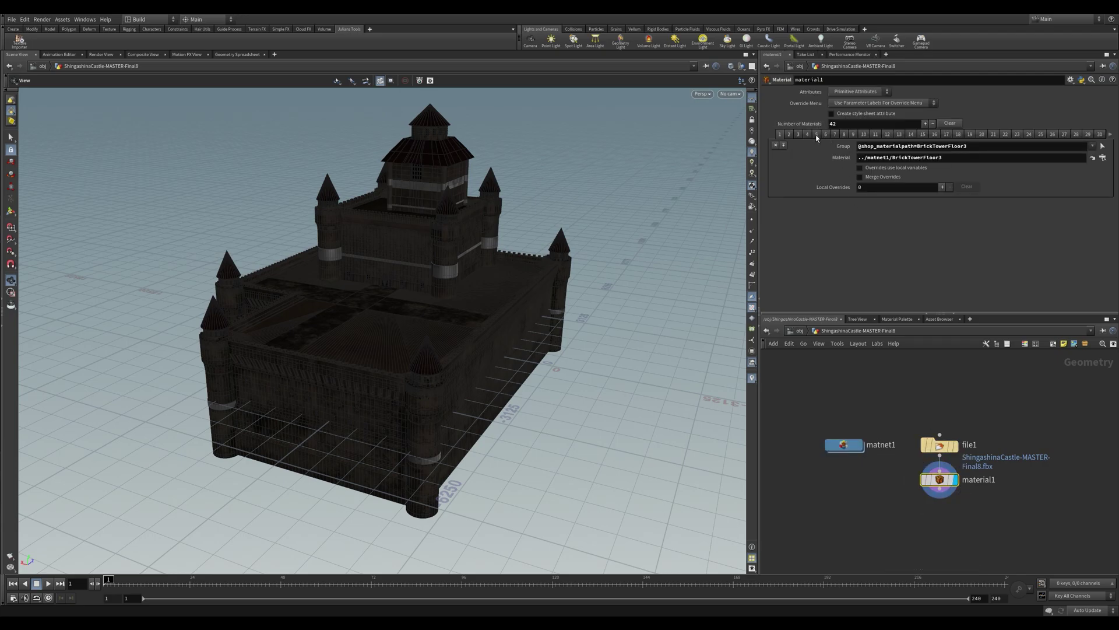
Step: Check the group and material path assignments across the numbered material entries of material1
left_click(817, 136)
left_click(836, 136)
left_click(856, 136)
left_click(877, 137)
left_click(898, 137)
left_click(912, 137)
left_click(924, 137)
left_click(937, 137)
left_click(958, 137)
left_click(971, 137)
left_click(1005, 136)
left_click(1076, 136)
left_click(1088, 137)
left_click(1099, 137)
left_click(1001, 136)
left_click(959, 137)
left_click(918, 137)
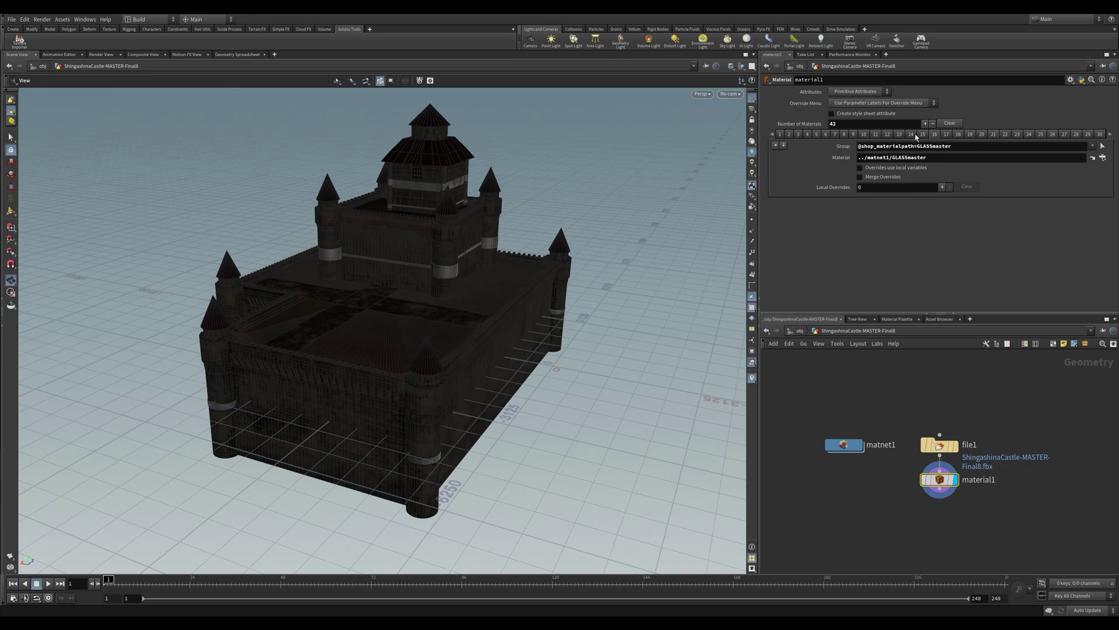